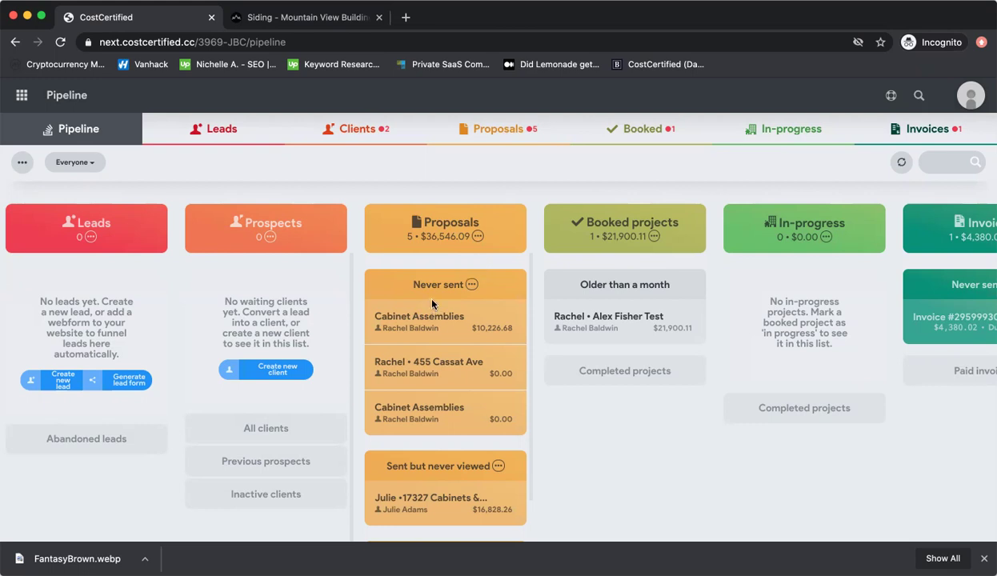
# Open the never-sent Cabinet Assemblies proposal worth $10,226.68 and go to its list of estimate items
pyautogui.click(426, 327)
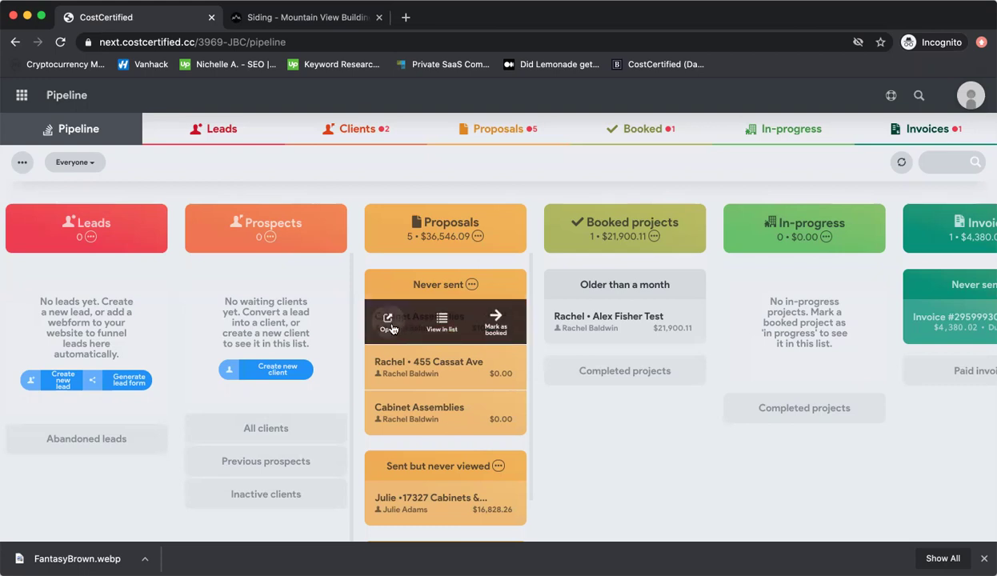
pyautogui.click(388, 323)
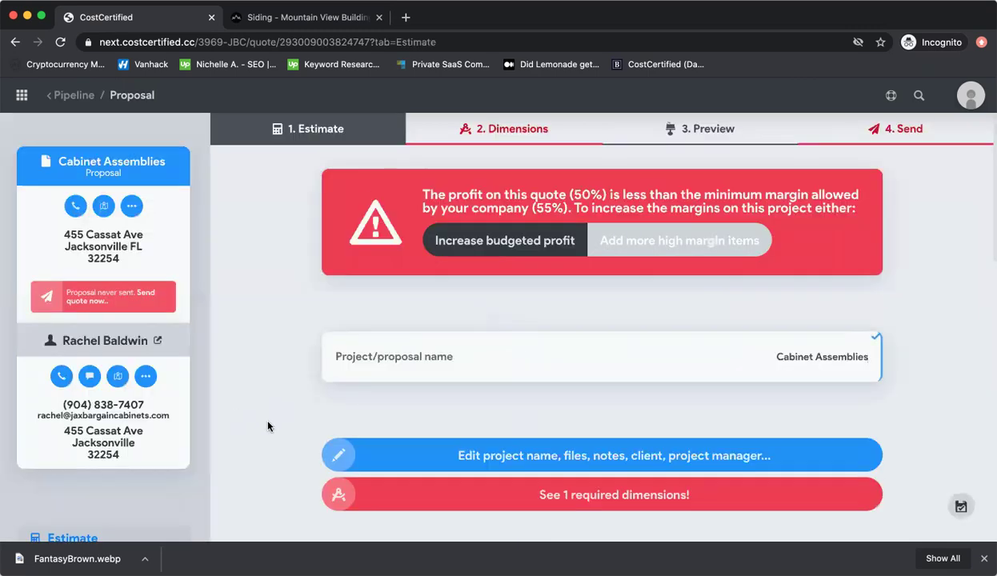
pyautogui.scroll(-3, 268, 427)
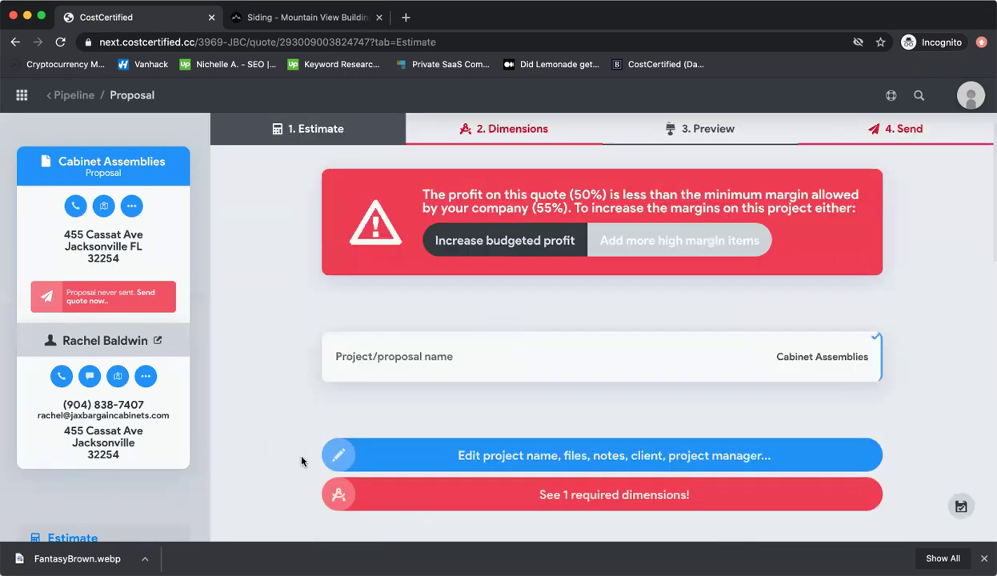
pyautogui.scroll(-3, 302, 460)
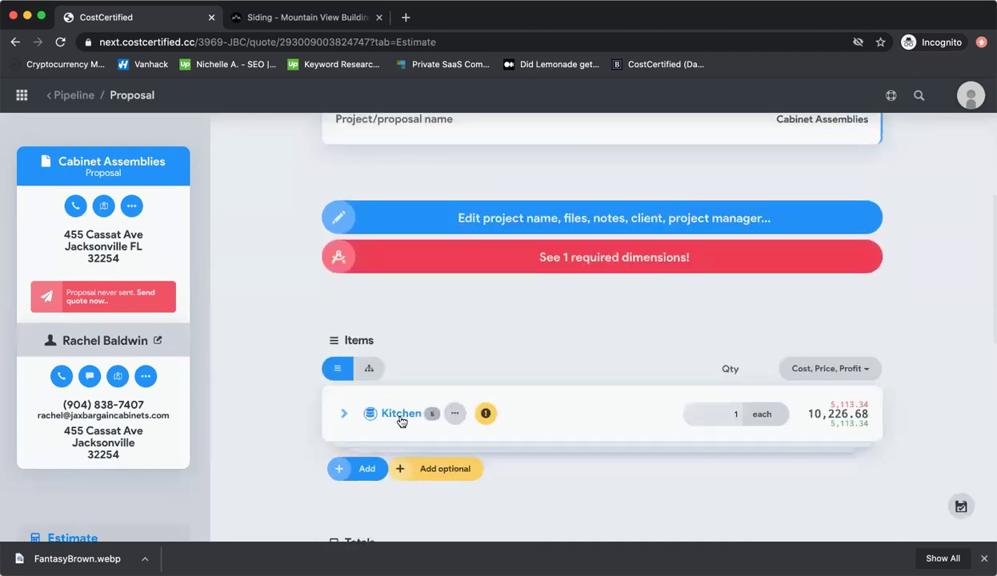
# Add the Kitchen assembly from your item library to the proposal's estimate items
pyautogui.click(362, 472)
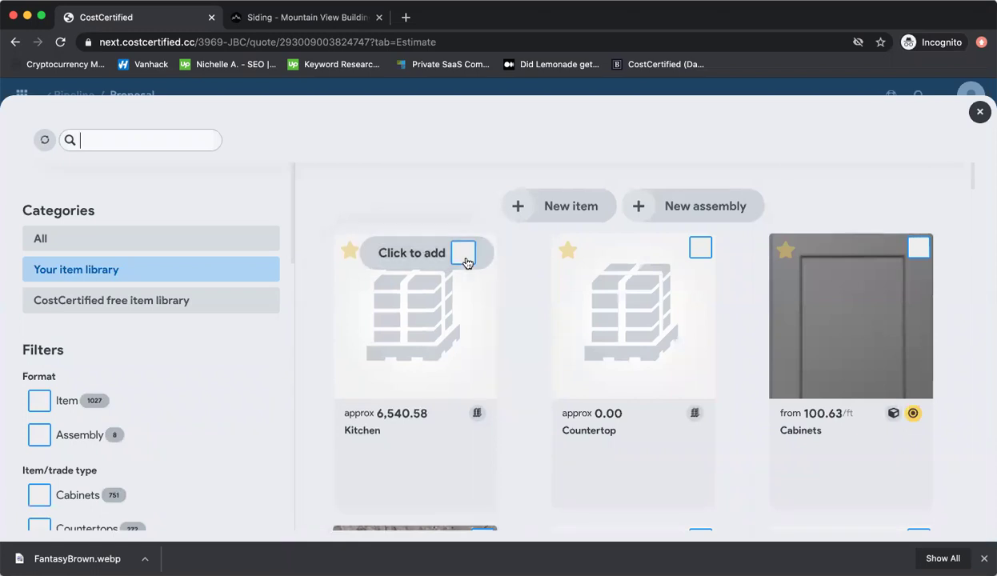
pyautogui.click(464, 256)
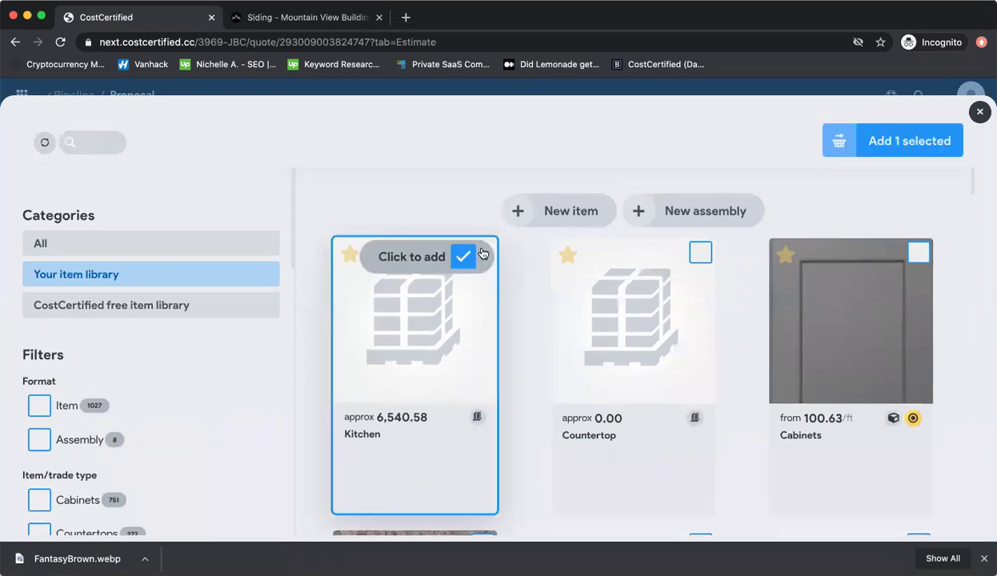
pyautogui.click(902, 140)
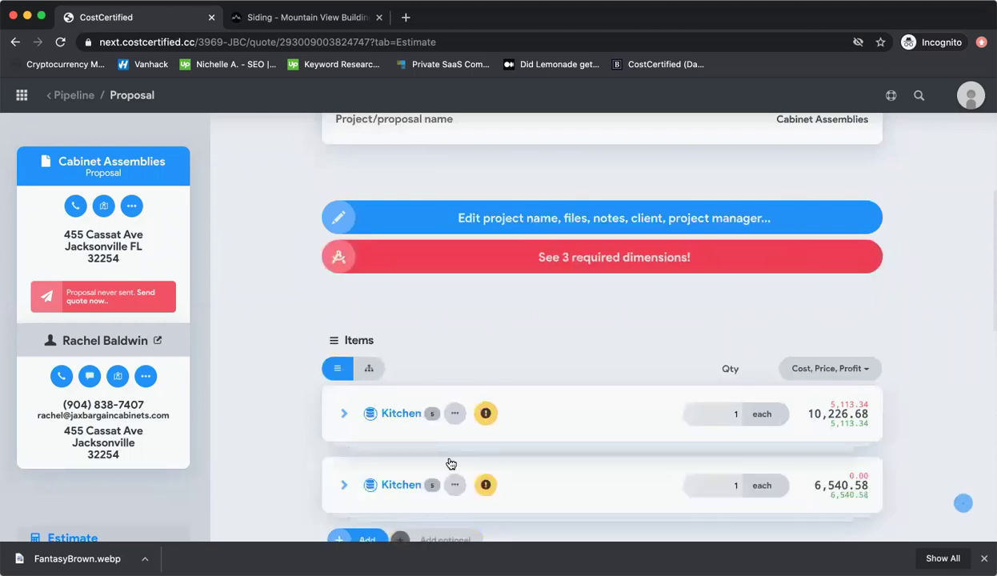
# Remove the second Kitchen assembly from the estimate and dismiss its dimension confirmation
pyautogui.click(454, 485)
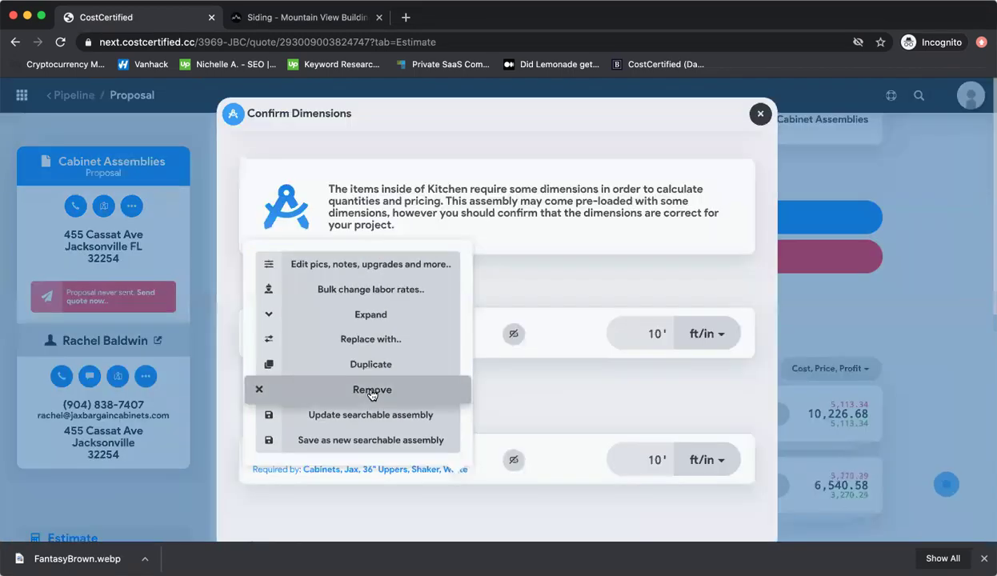
pyautogui.click(371, 392)
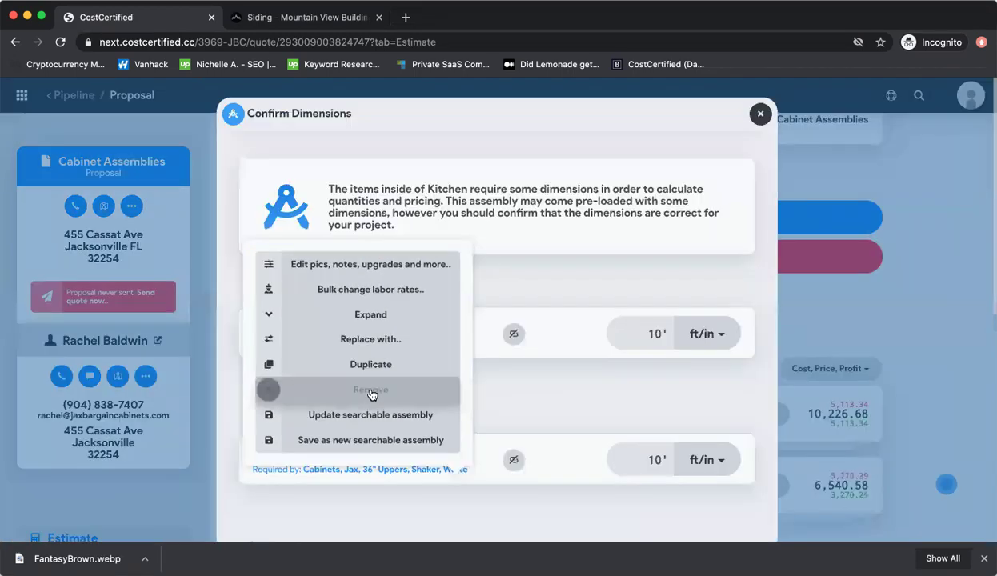
pyautogui.click(760, 116)
# In the proposal's dimensions, set the cabinet length of both Lower Cabinets and Upper Cabinets to 20 ft
pyautogui.scroll(4, 317, 313)
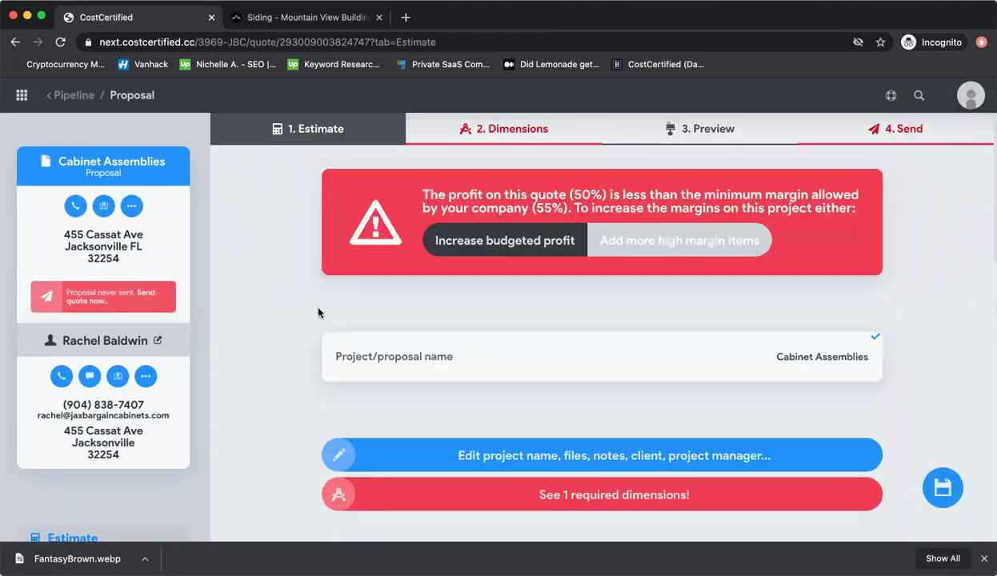
pyautogui.click(484, 131)
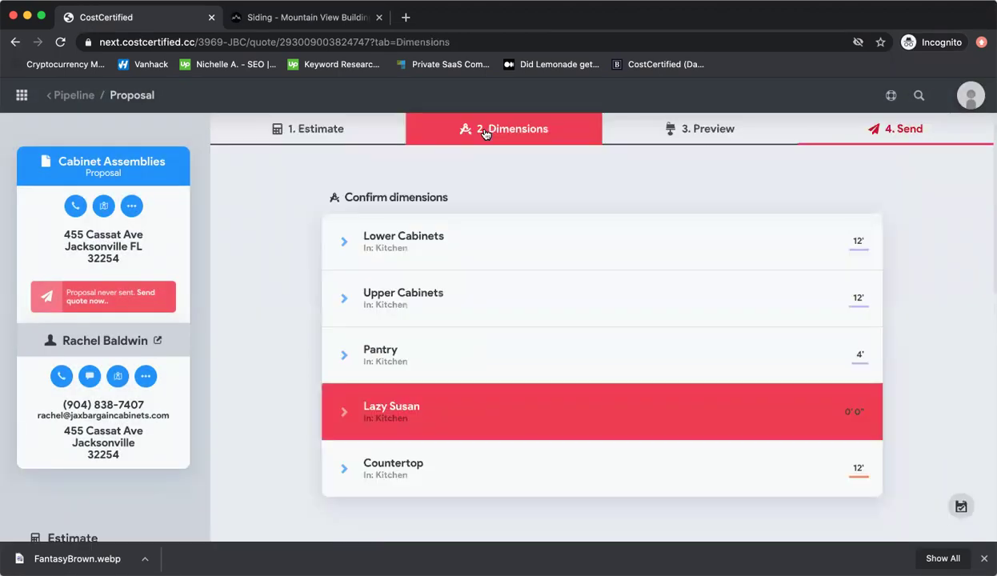
pyautogui.click(491, 248)
pyautogui.click(788, 292)
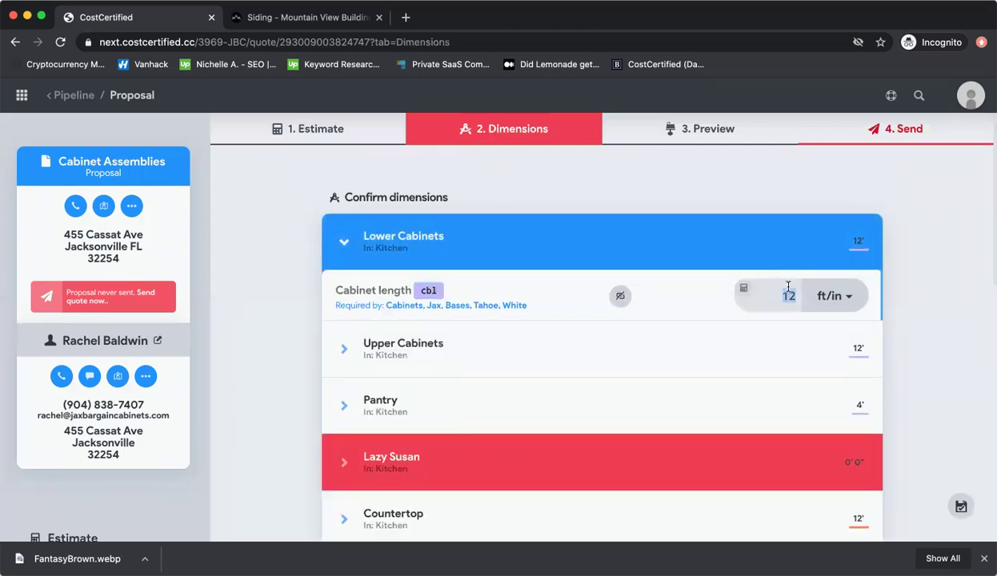
pyautogui.write('20')
pyautogui.click(679, 357)
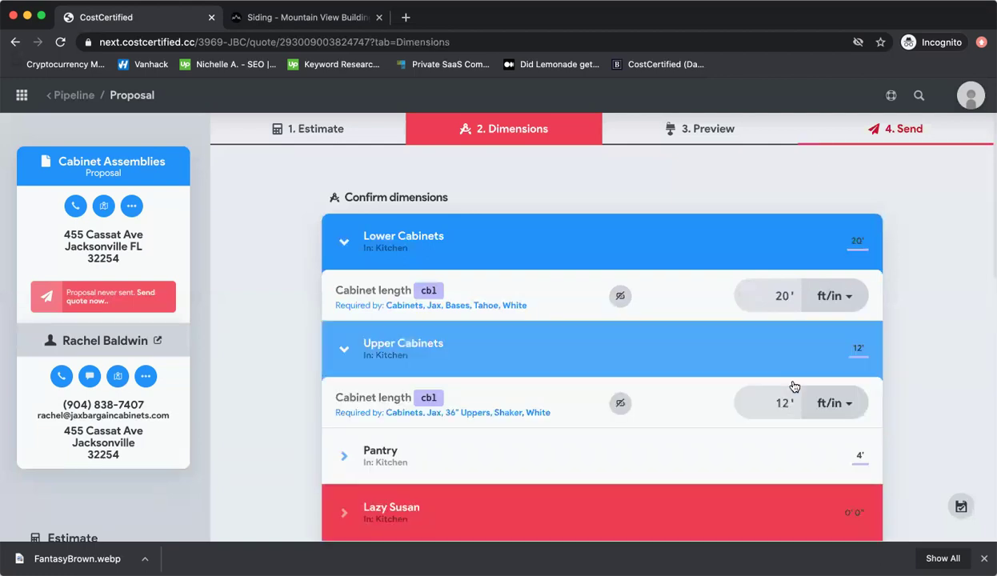
pyautogui.click(788, 403)
pyautogui.write('20')
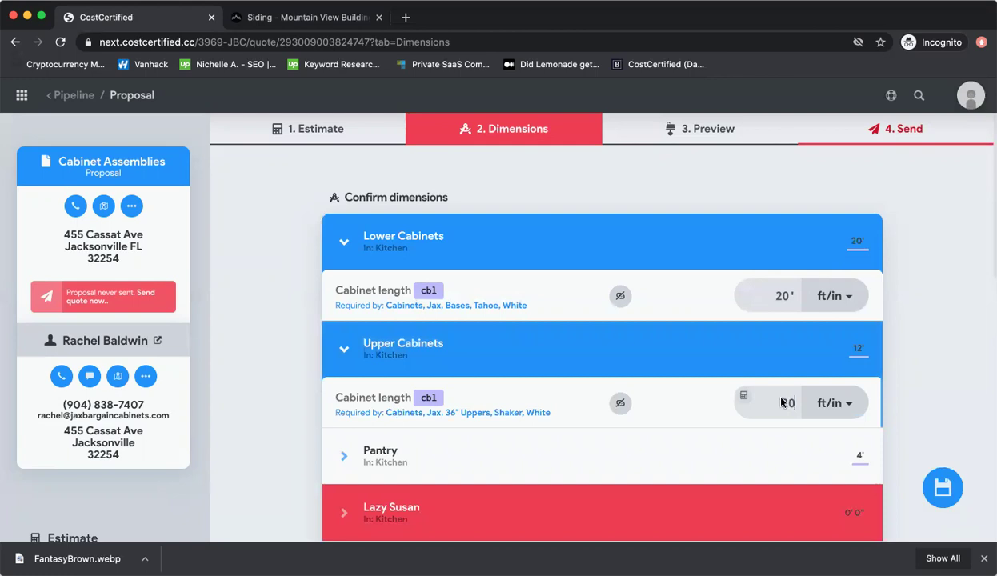
# Expand the Pantry dimension, and set the Countertop's general length to 20 ft
pyautogui.scroll(-2, 788, 402)
pyautogui.click(745, 344)
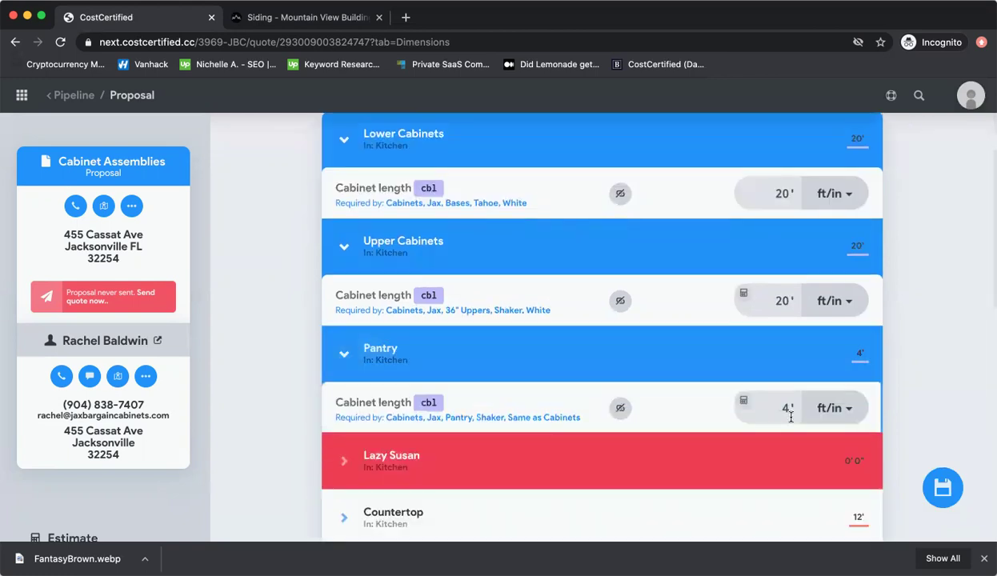
pyautogui.scroll(-2, 768, 392)
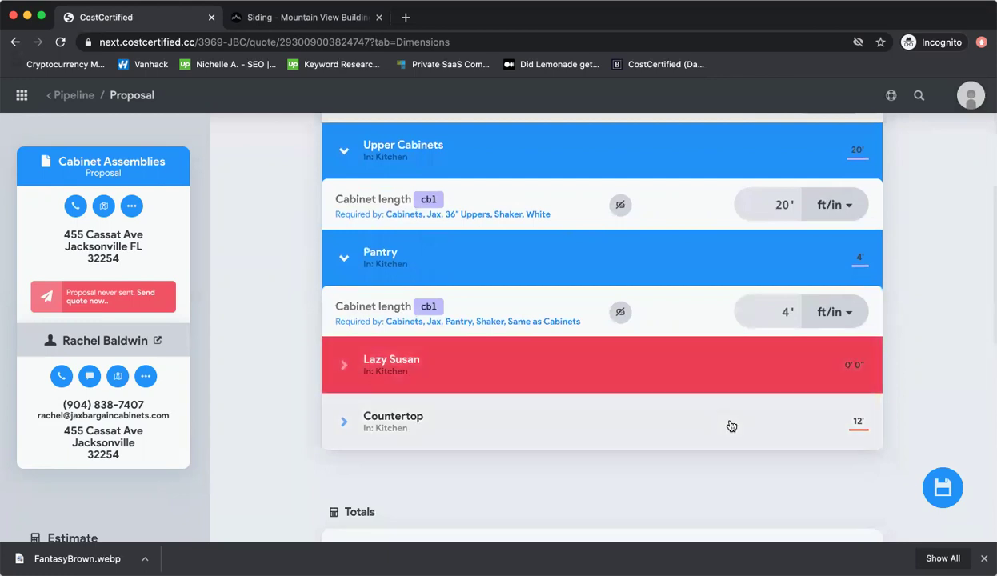
pyautogui.click(731, 426)
pyautogui.scroll(-1, 728, 424)
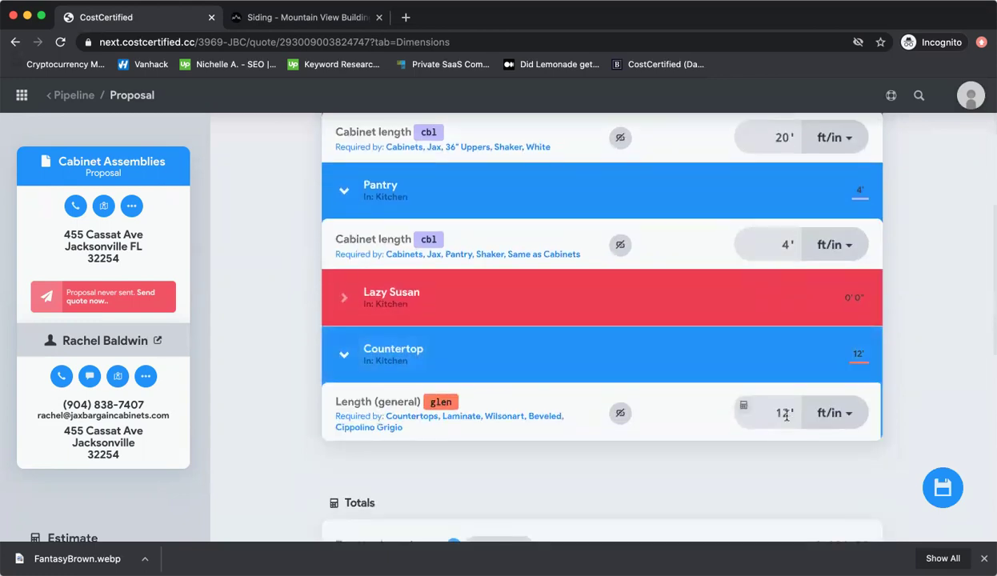
pyautogui.click(788, 413)
pyautogui.write('20')
pyautogui.click(925, 380)
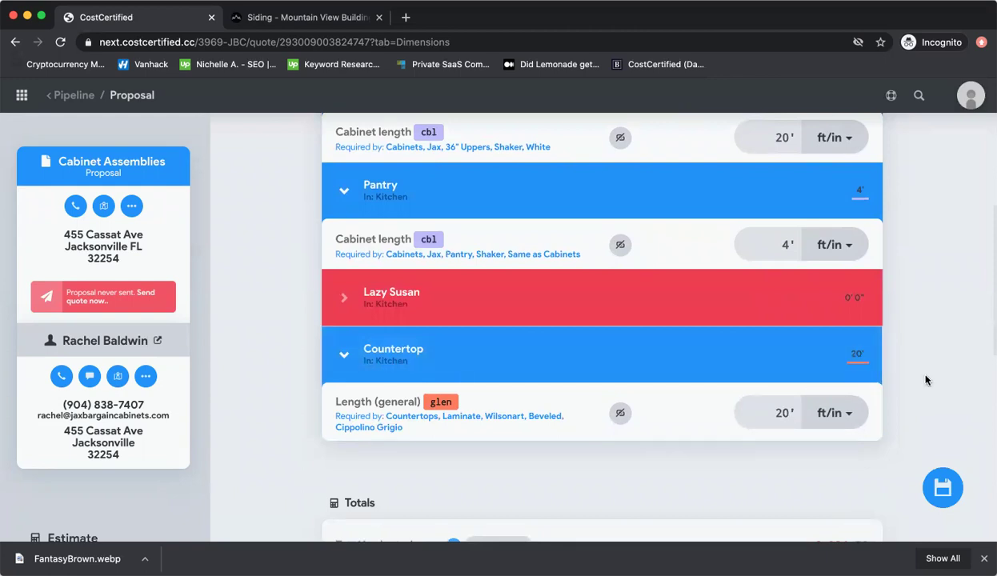
# Open the proposal preview and examine its estimate header and the Lower Cabinets' style and color options
pyautogui.scroll(-1, 926, 380)
pyautogui.scroll(5, 925, 380)
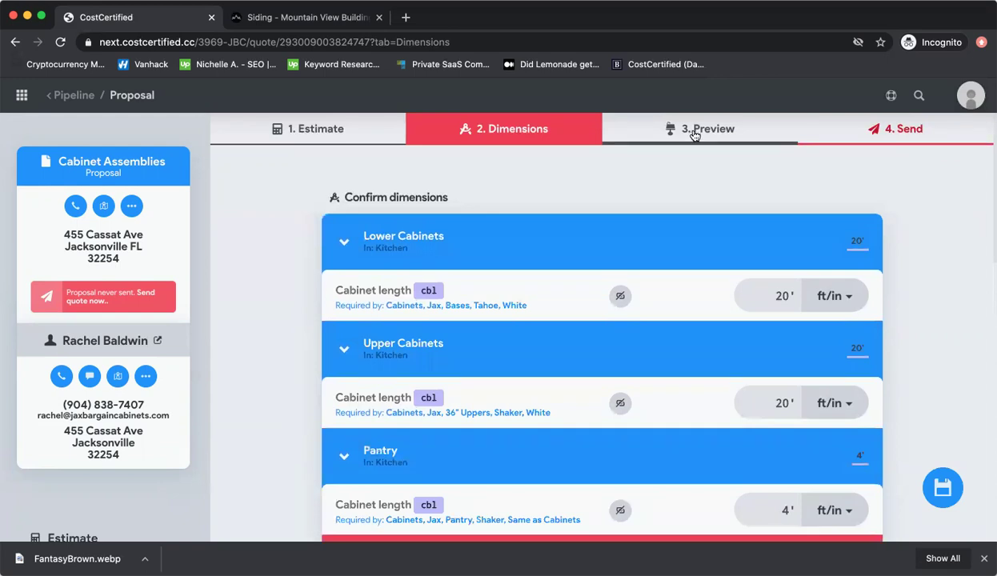
pyautogui.click(694, 135)
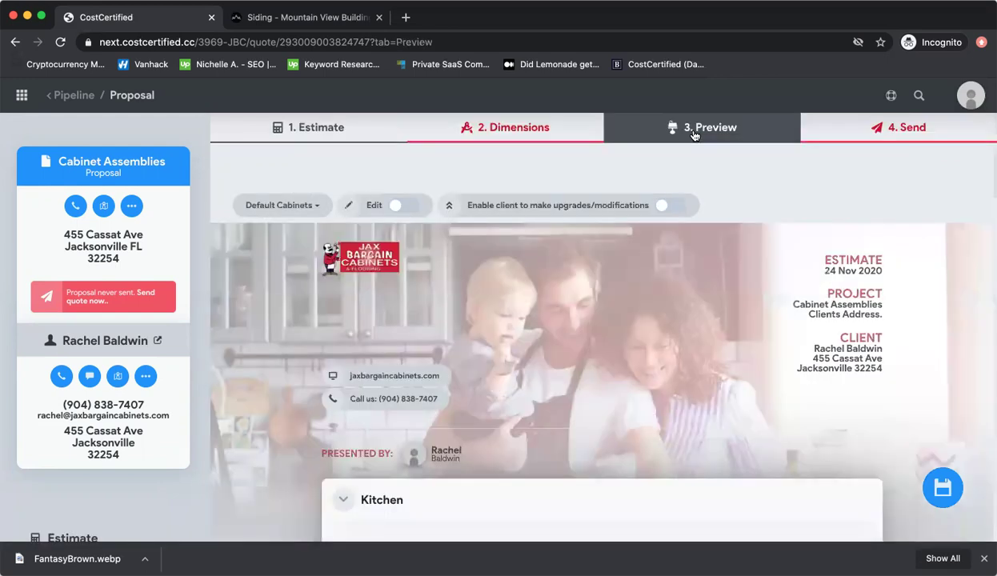
pyautogui.scroll(-1, 233, 430)
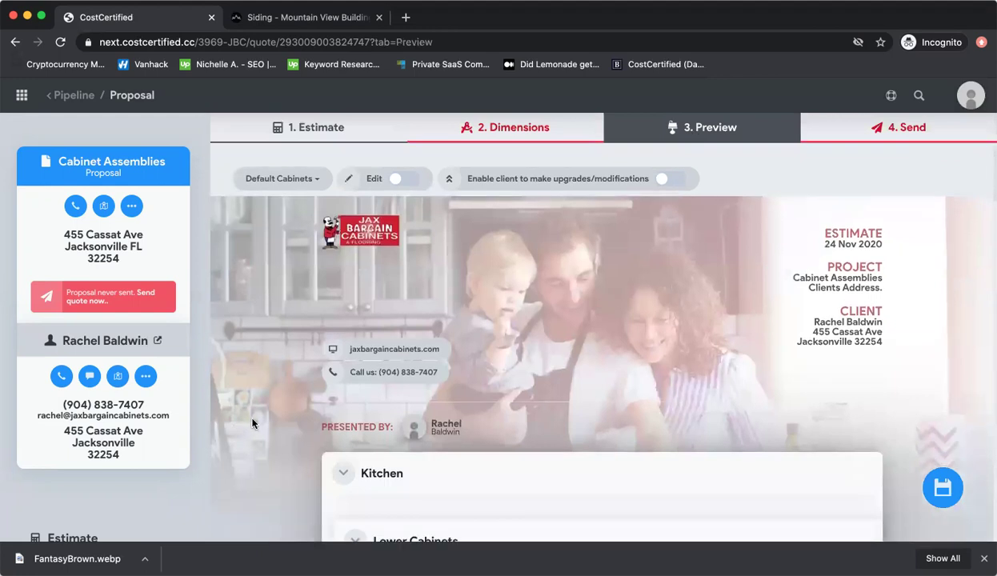
pyautogui.scroll(-1, 275, 422)
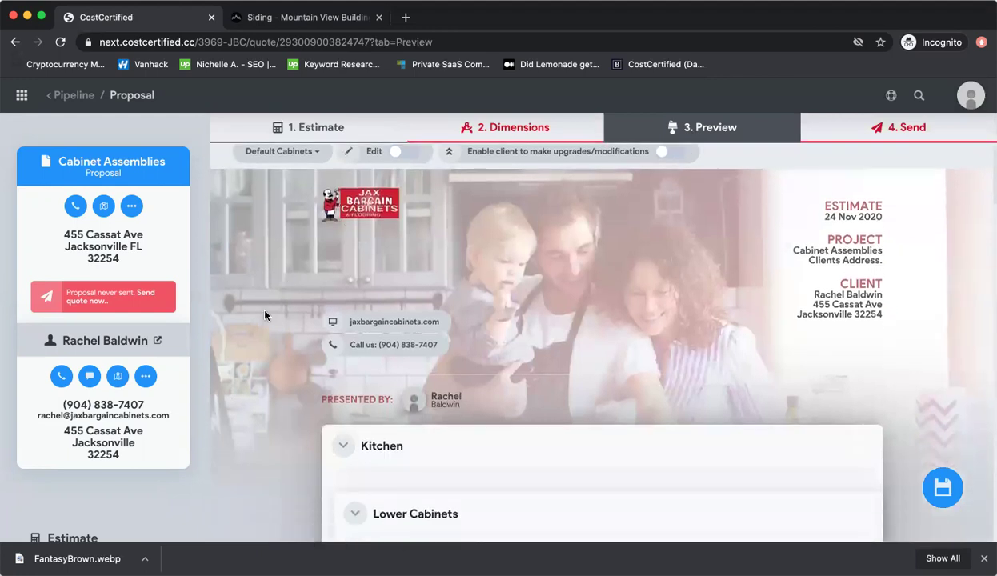
pyautogui.scroll(-1, 264, 308)
pyautogui.scroll(-4, 225, 379)
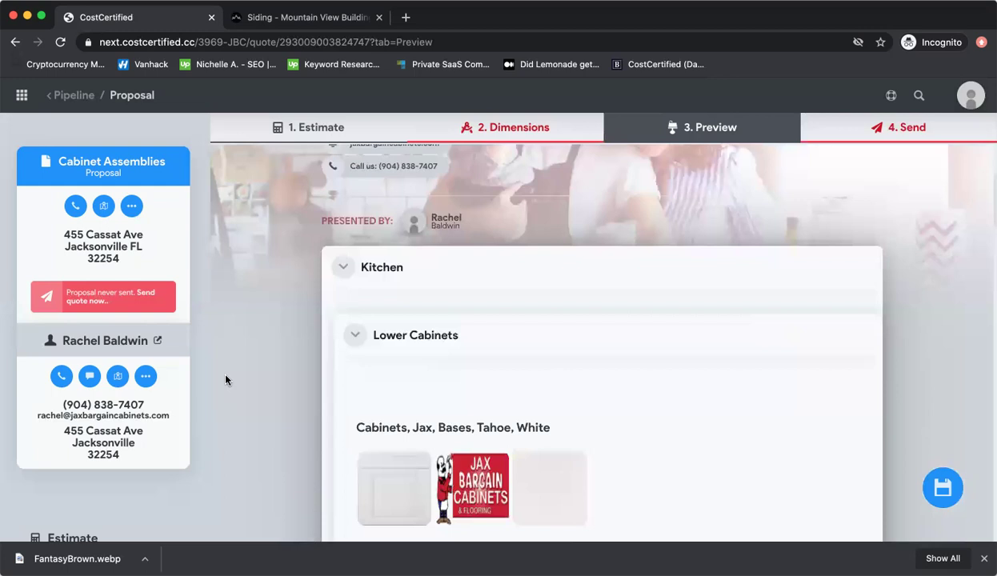
pyautogui.scroll(-2, 226, 379)
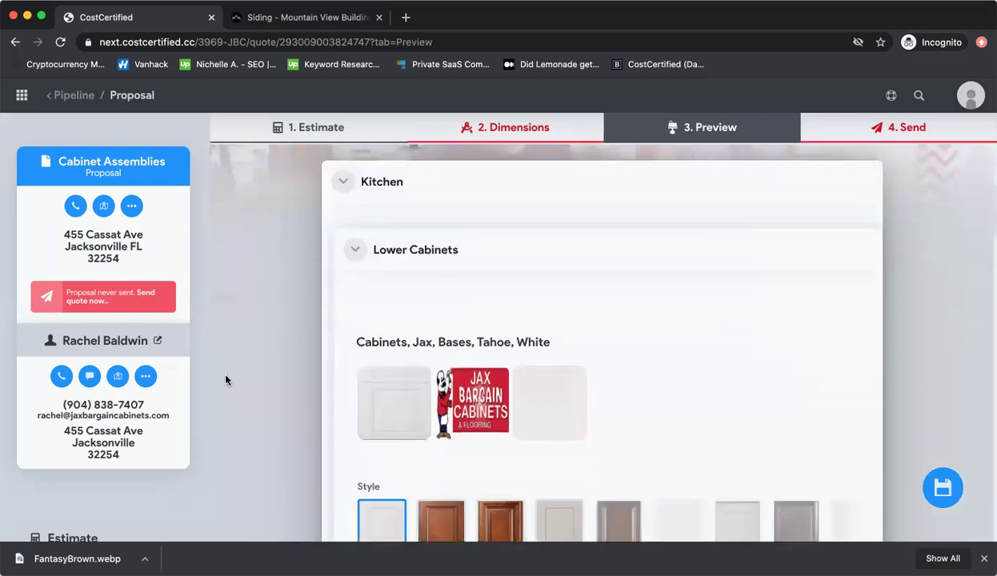
pyautogui.scroll(-3, 226, 379)
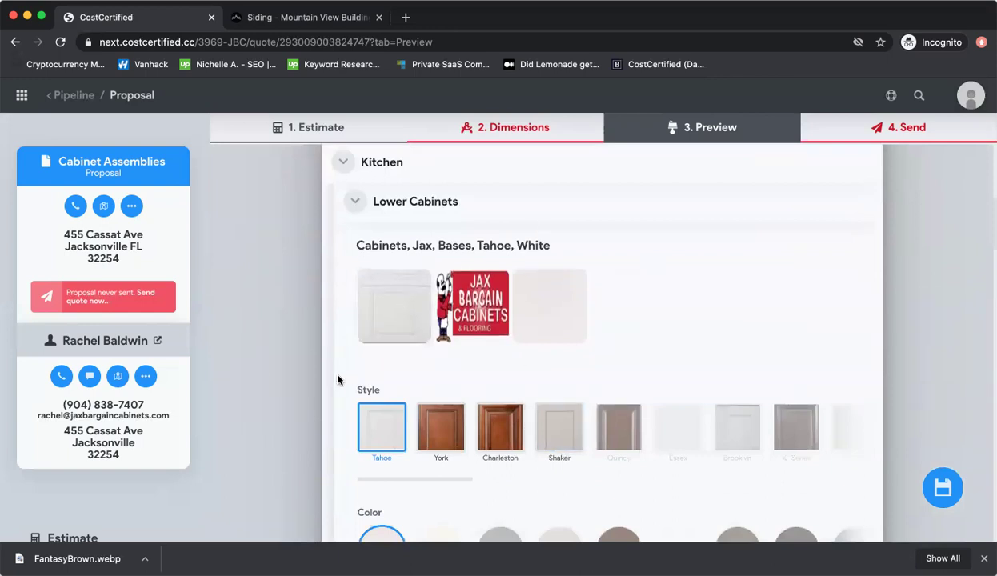
pyautogui.scroll(-1, 338, 380)
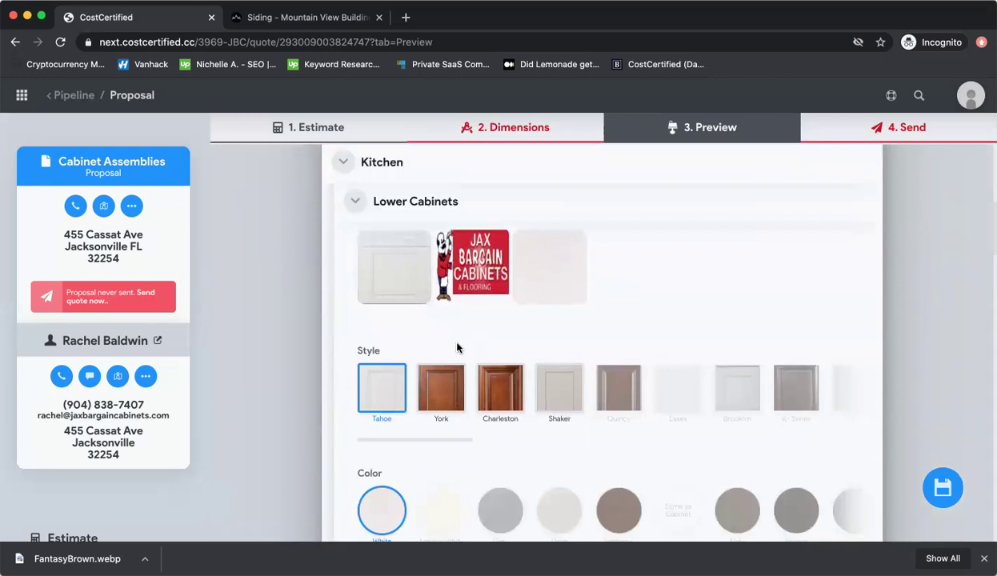
pyautogui.scroll(-1, 344, 380)
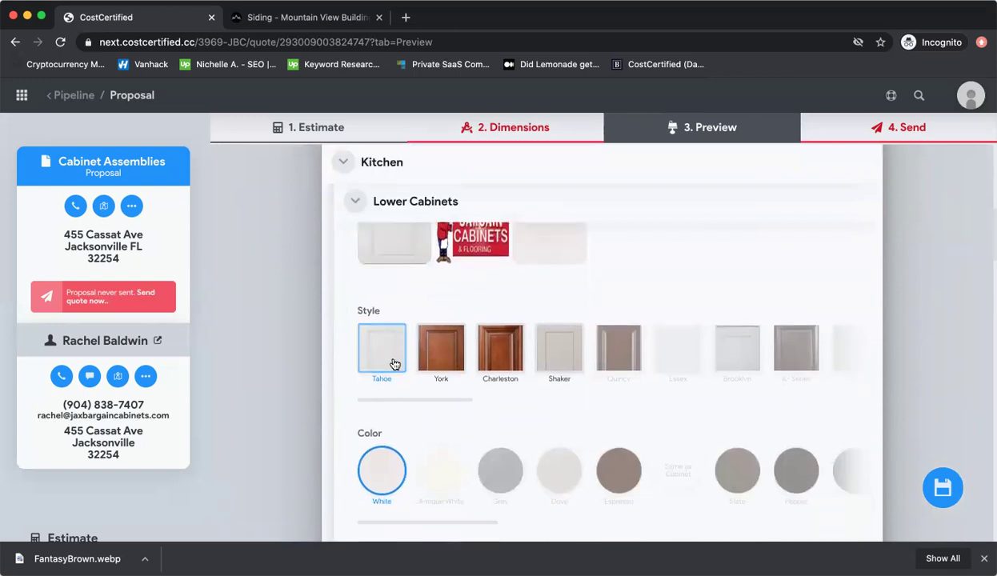
# Change the Lower Cabinets to the York style in Chocolate
pyautogui.click(441, 367)
pyautogui.scroll(-2, 441, 368)
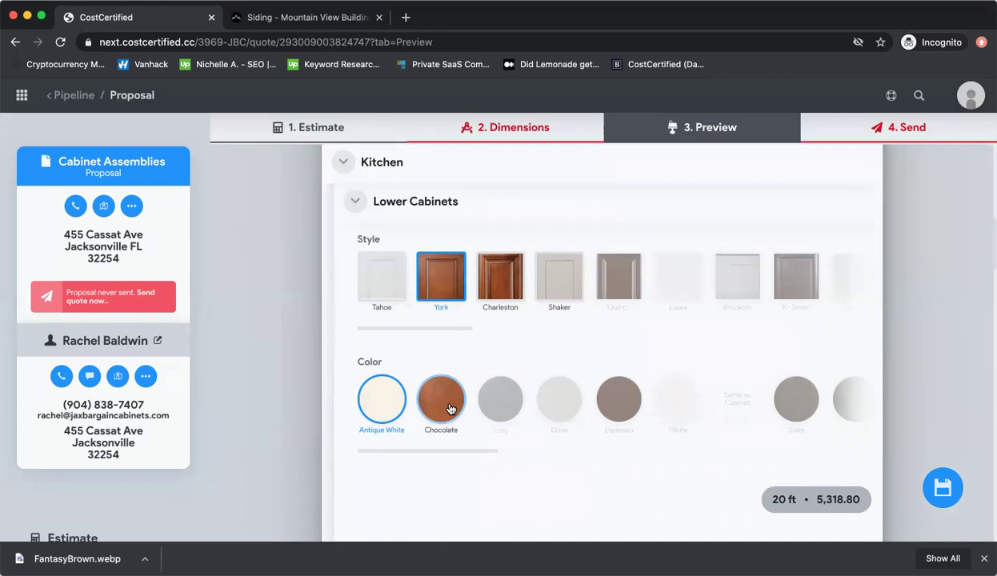
pyautogui.click(451, 409)
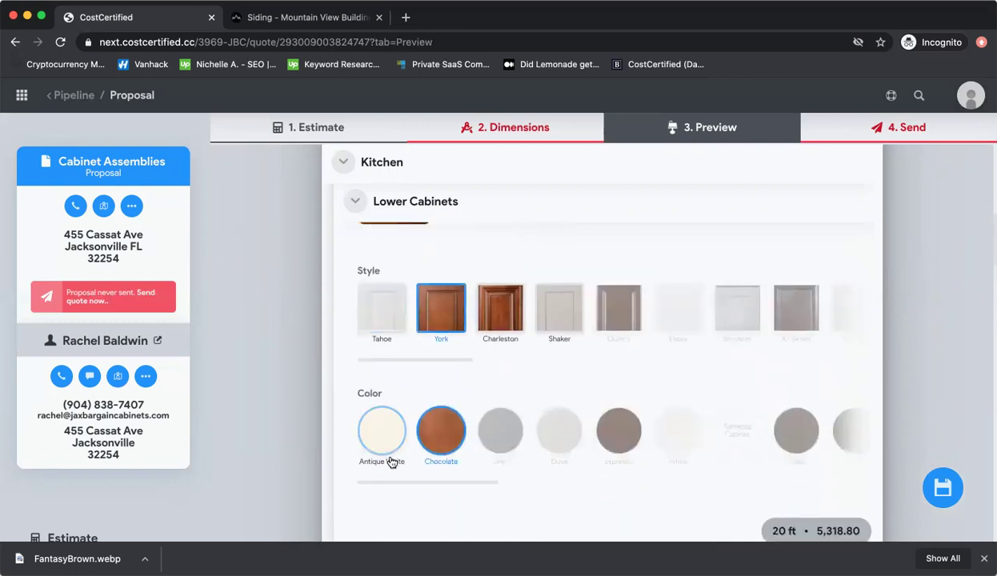
# Expand the Upper Cabinets section in the preview and examine its style and color options
pyautogui.scroll(-2, 508, 396)
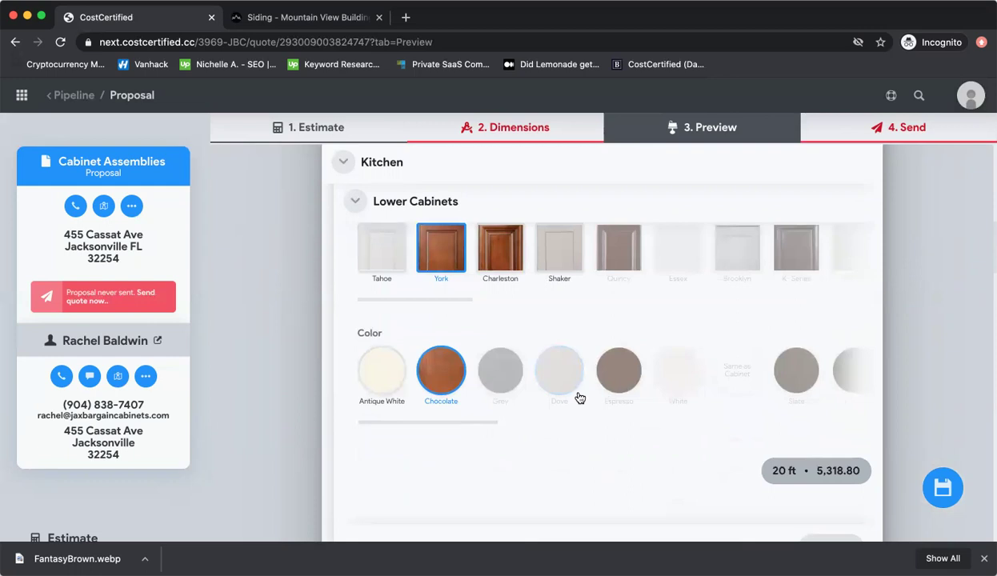
pyautogui.scroll(-3, 580, 398)
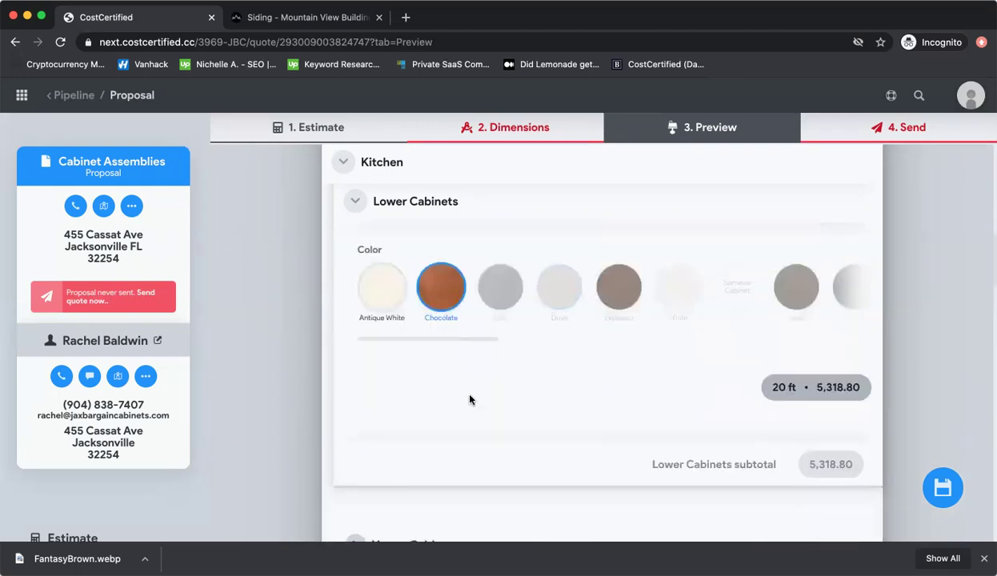
pyautogui.scroll(-10, 470, 400)
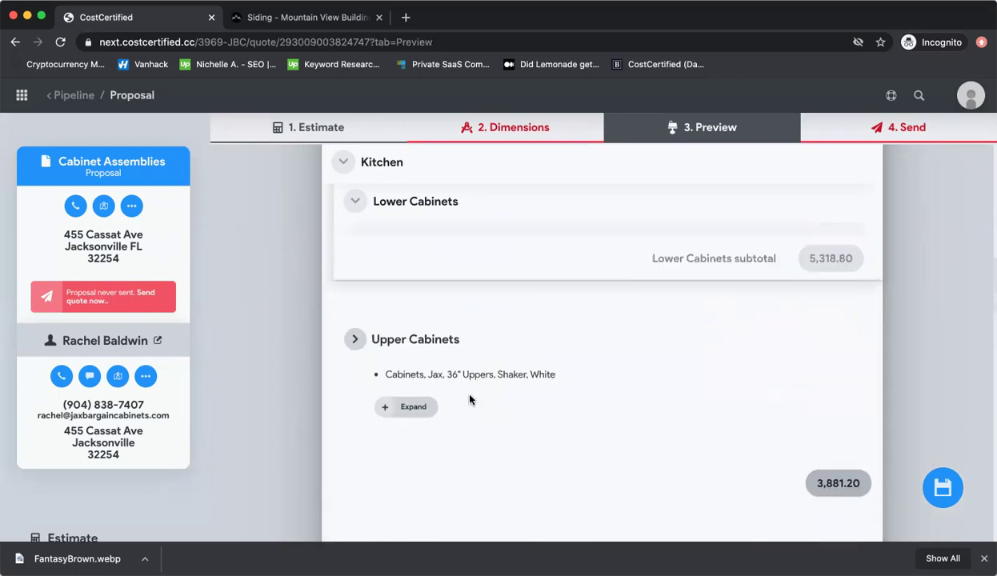
pyautogui.click(410, 278)
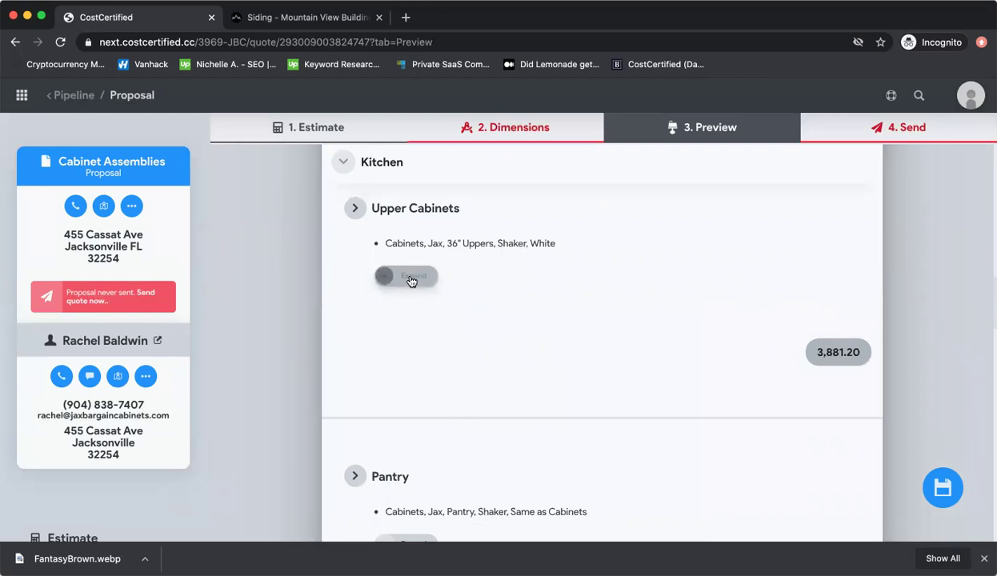
pyautogui.scroll(-3, 410, 280)
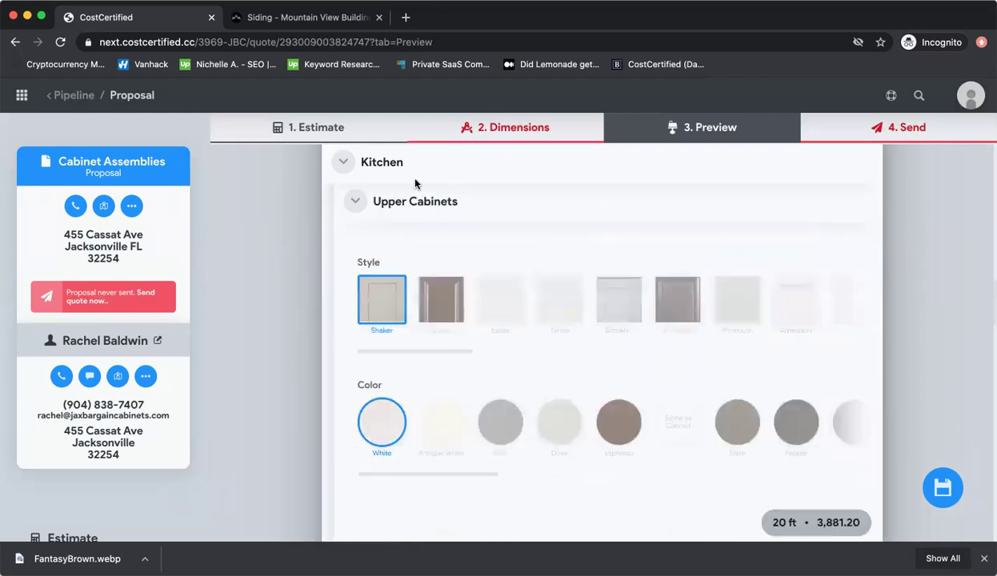
pyautogui.scroll(-1, 497, 369)
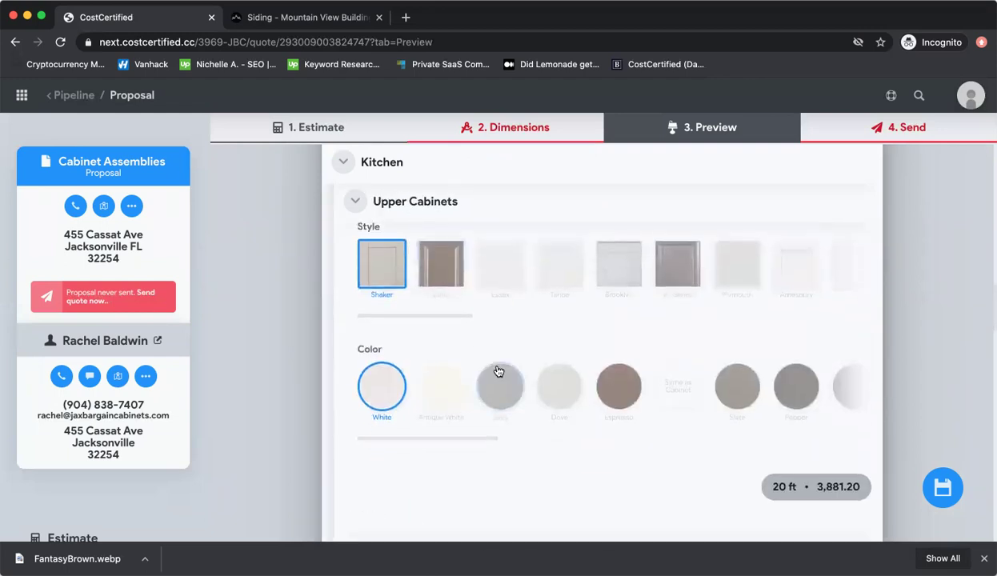
# Change the Countertop's type to Granite in the Kitchen section of the preview and examine its edge and color options
pyautogui.scroll(-3, 497, 370)
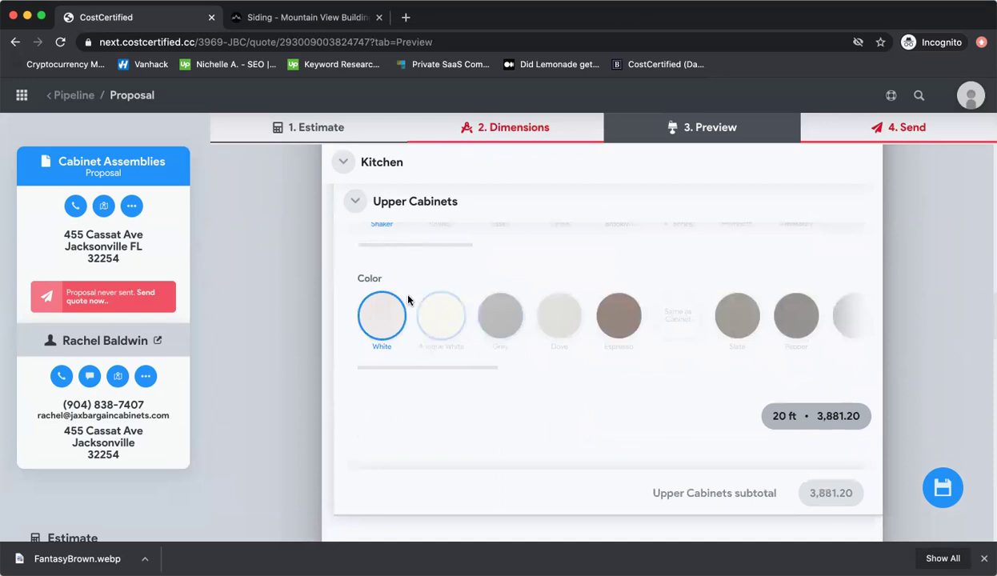
pyautogui.scroll(-5, 521, 464)
pyautogui.scroll(-8, 521, 464)
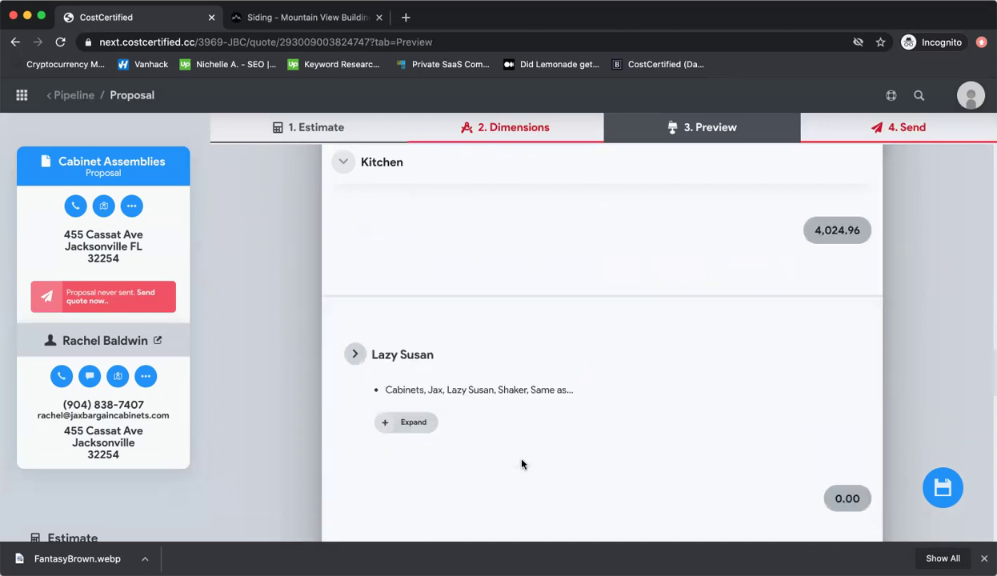
pyautogui.scroll(-4, 522, 464)
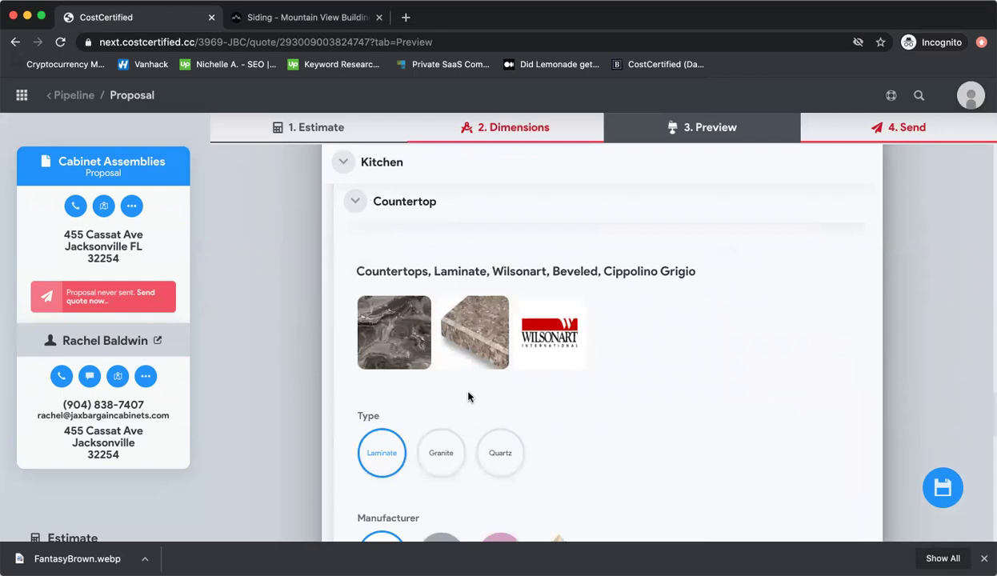
pyautogui.scroll(-3, 468, 397)
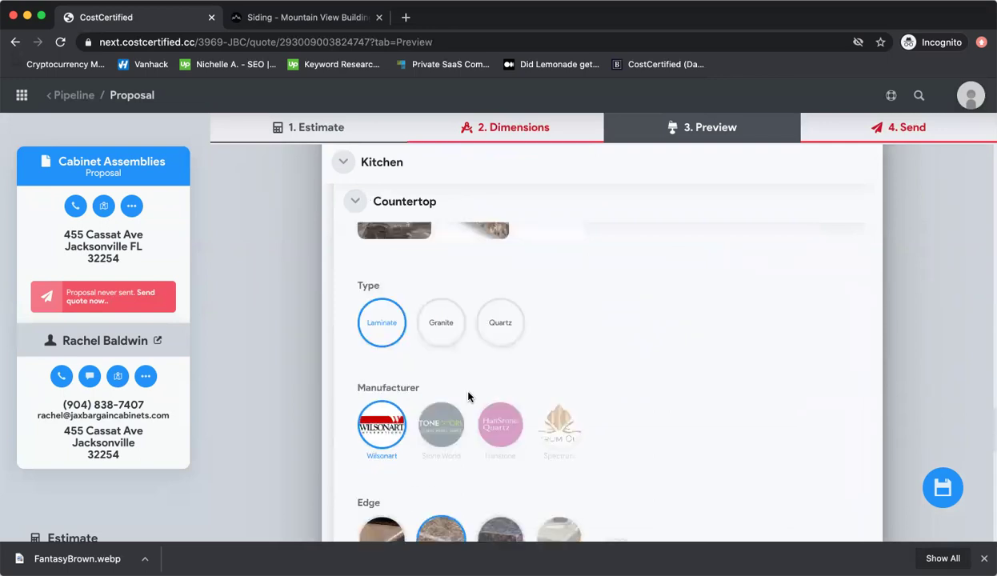
pyautogui.click(439, 322)
pyautogui.scroll(-3, 569, 348)
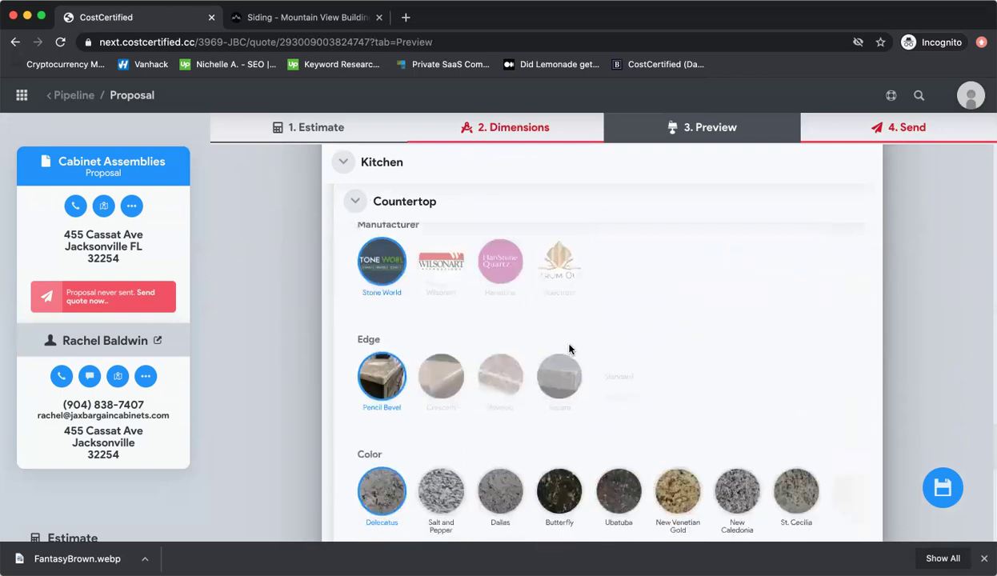
pyautogui.scroll(-3, 571, 349)
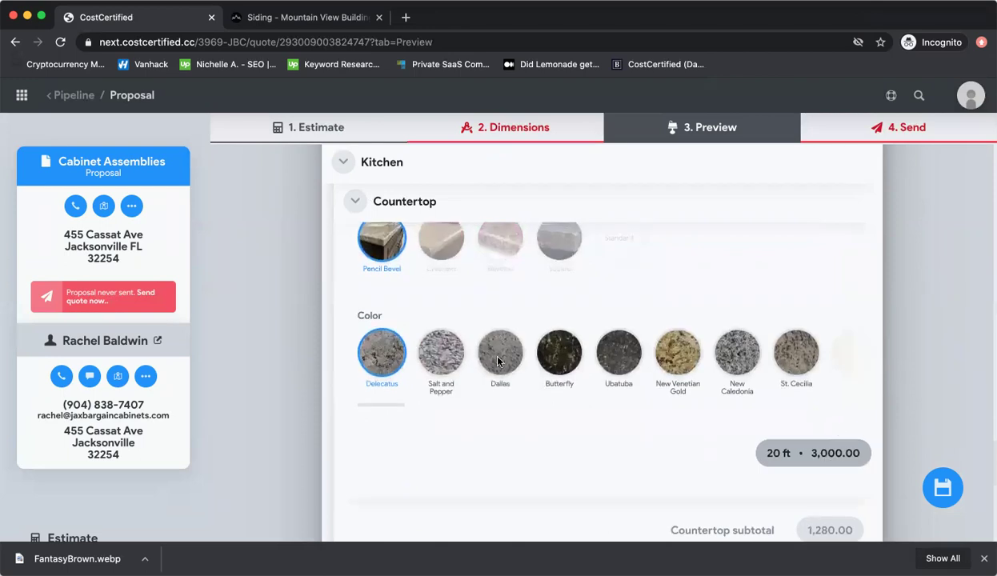
# Set the Countertop's edge to Square in the preview
pyautogui.scroll(3, 497, 362)
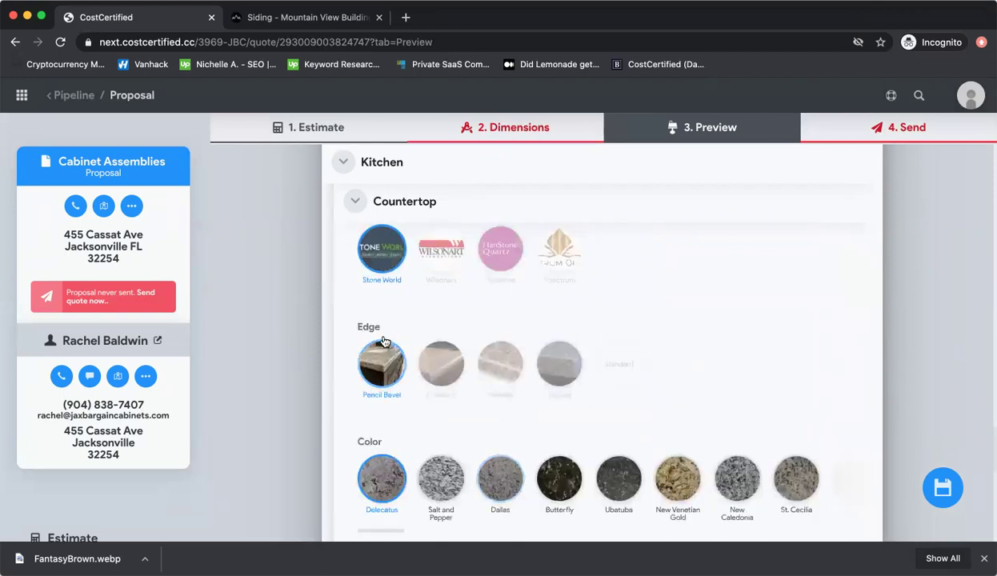
pyautogui.click(559, 378)
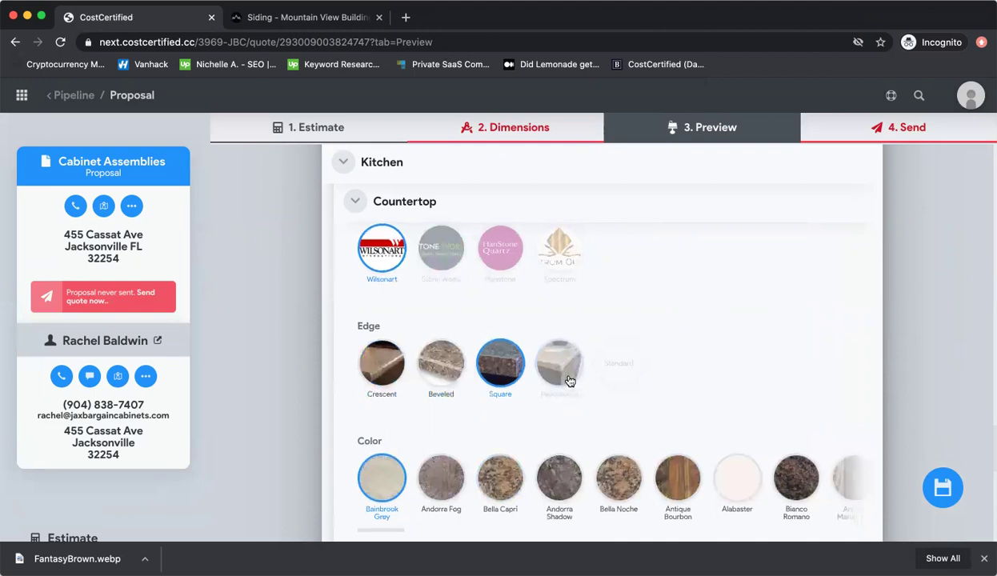
pyautogui.scroll(1, 421, 290)
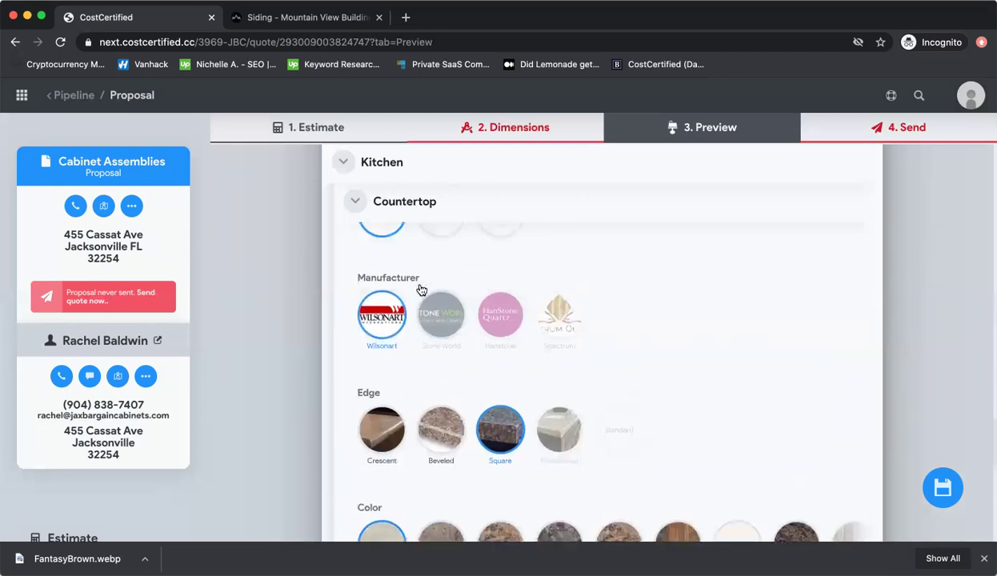
# Review the Countertop's colors, the subtotals and the project total in the preview, and open the proposal's sending page
pyautogui.scroll(-3, 537, 361)
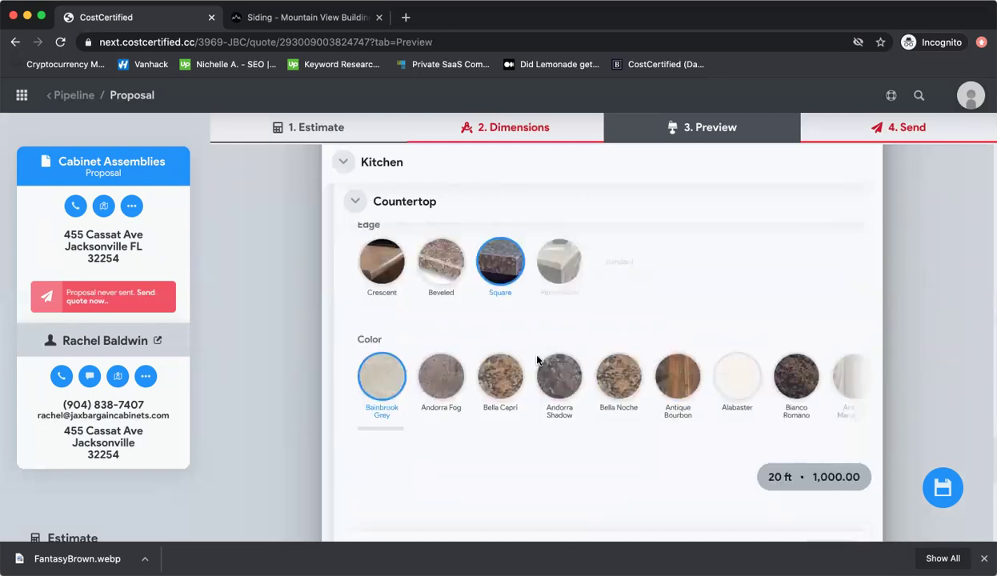
pyautogui.scroll(-1, 536, 360)
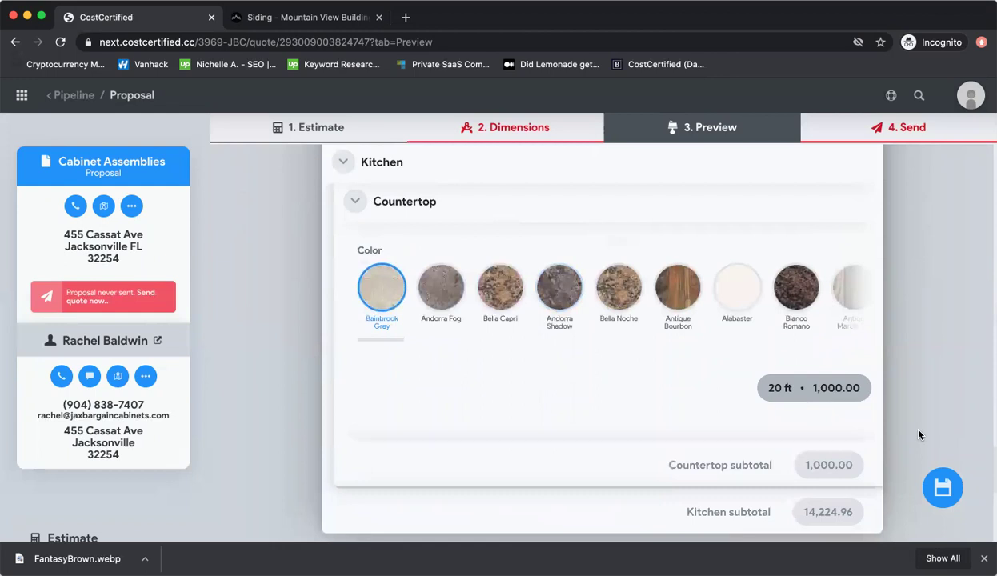
pyautogui.scroll(-2, 693, 408)
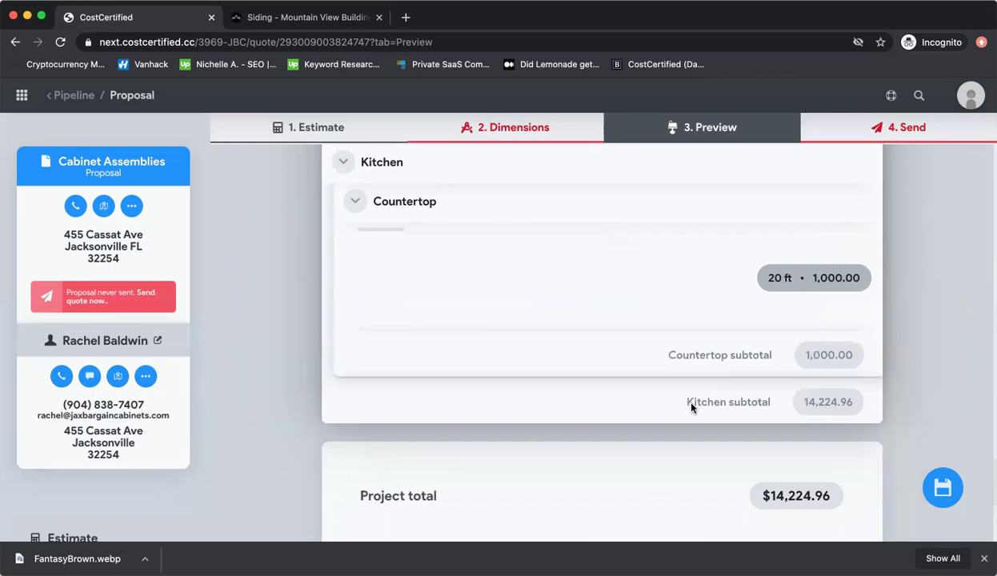
pyautogui.scroll(-2, 692, 408)
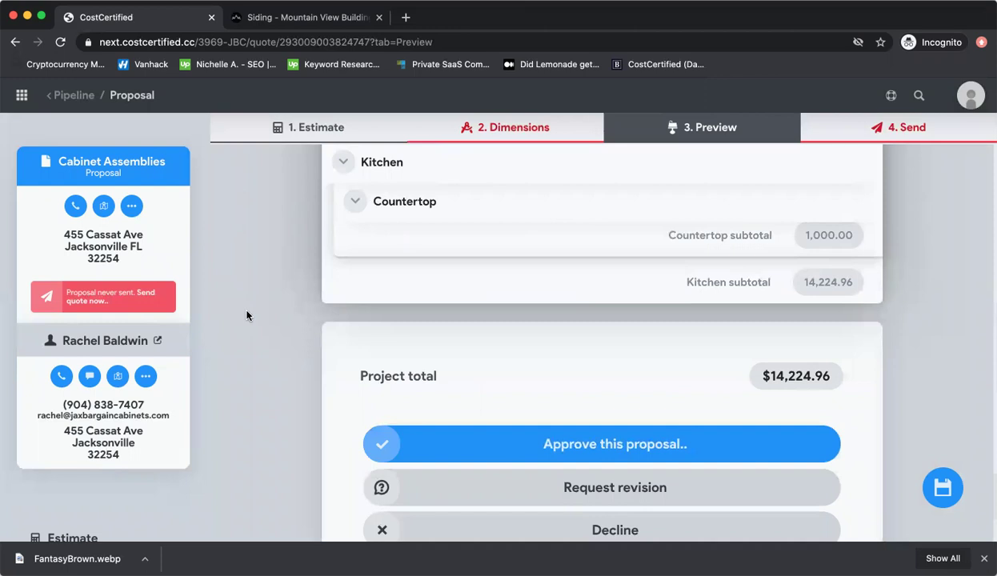
pyautogui.click(913, 134)
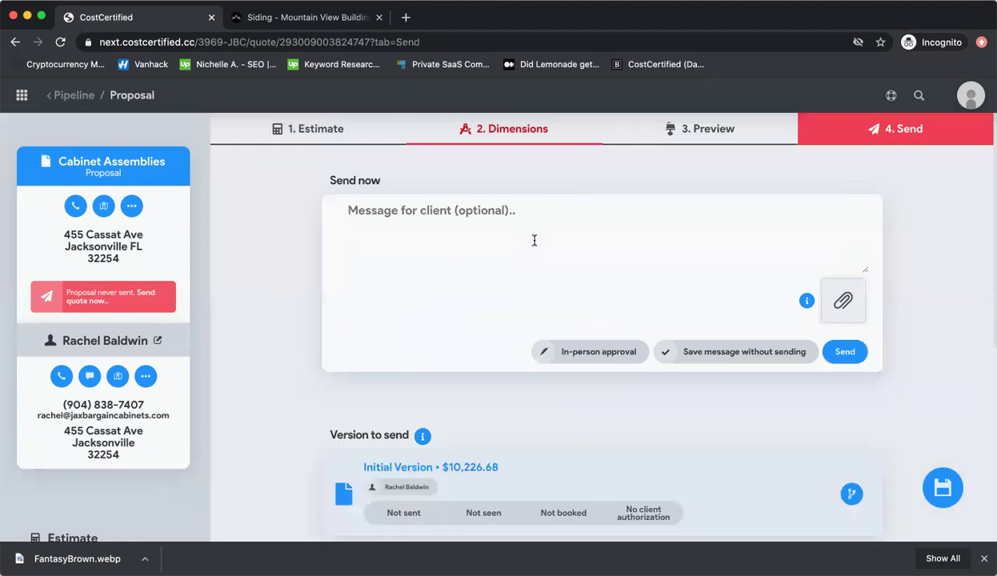
# Return to the estimate and expand the Kitchen assembly to review its items
pyautogui.click(330, 139)
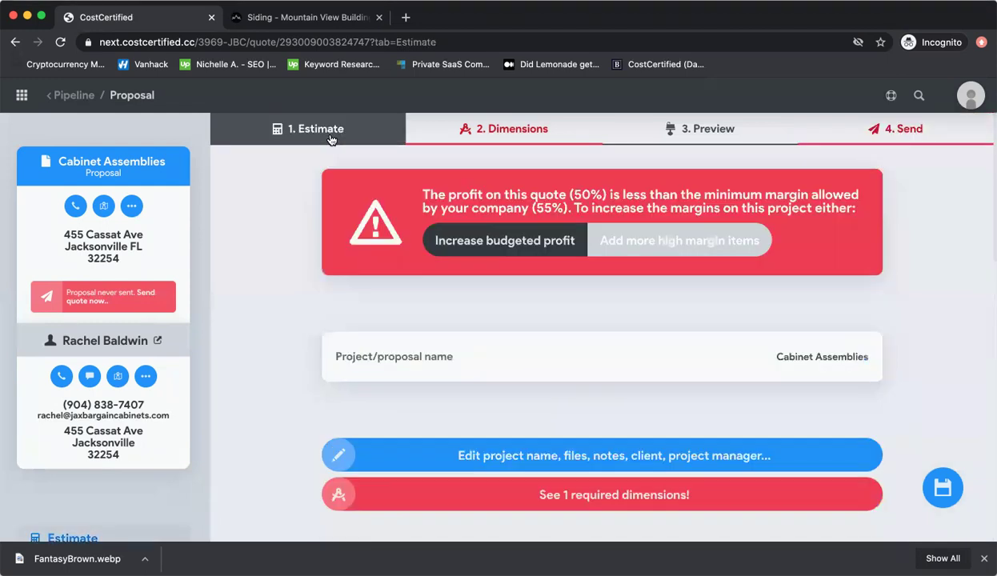
pyautogui.scroll(-3, 253, 352)
pyautogui.scroll(-2, 333, 364)
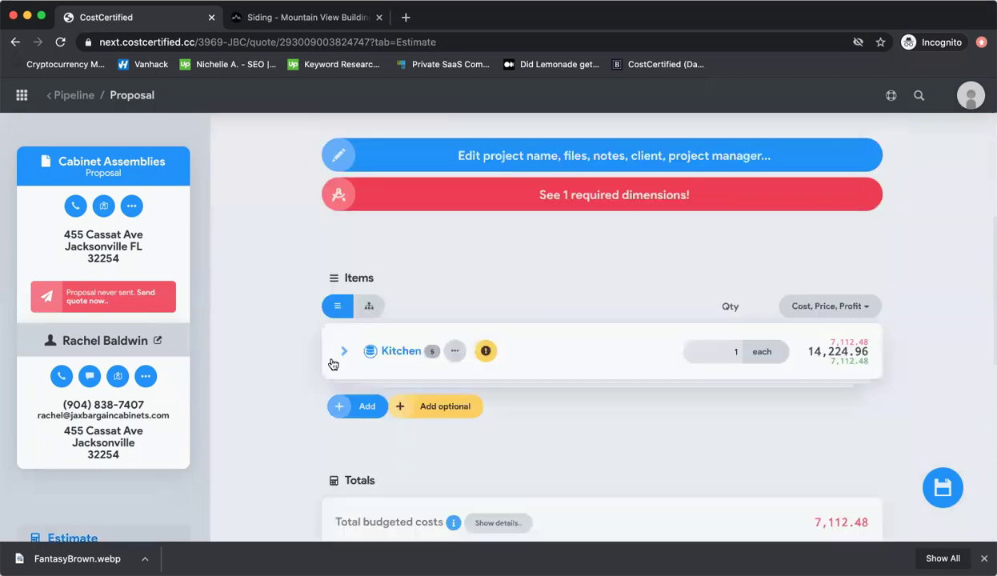
pyautogui.click(343, 352)
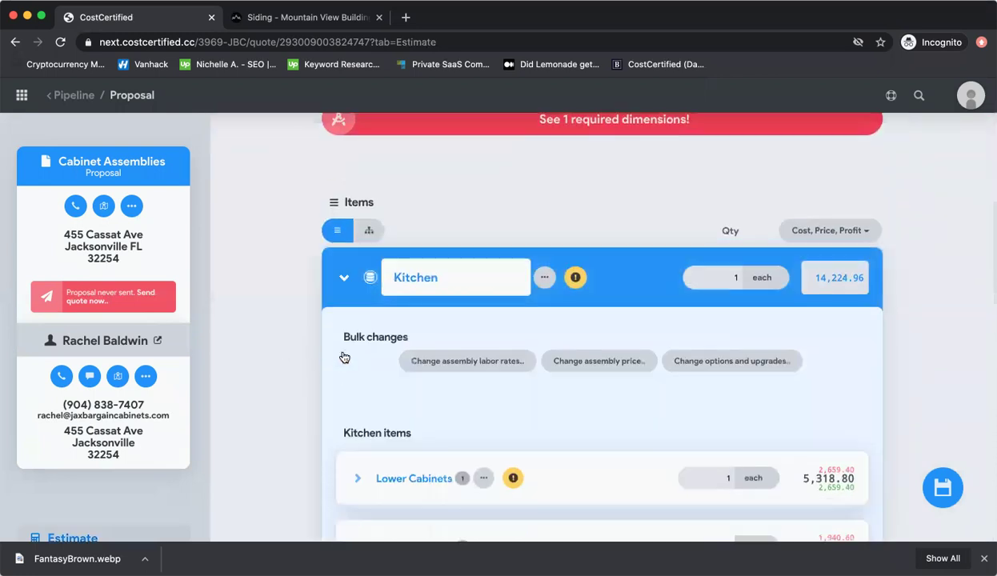
pyautogui.scroll(-5, 342, 357)
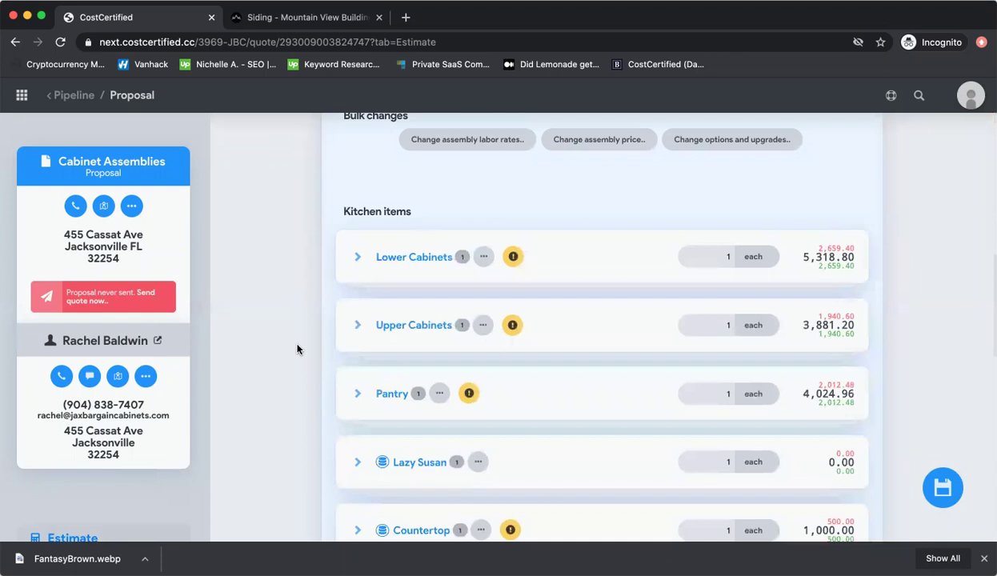
# Expand the Lower Cabinets in the estimate and examine their dimension, manufacturer, type, style and color settings and the remaining Kitchen items
pyautogui.click(357, 257)
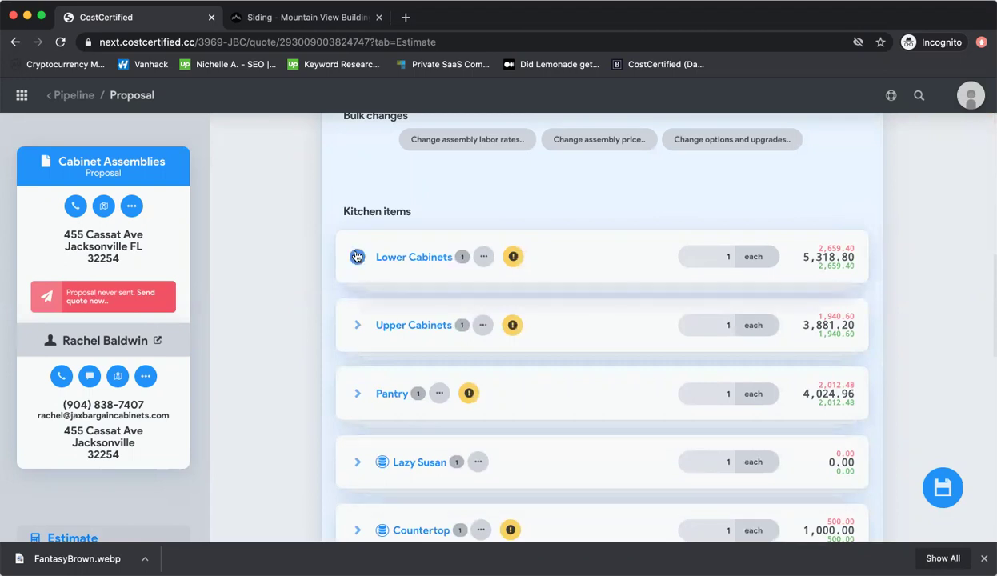
pyautogui.scroll(-3, 357, 258)
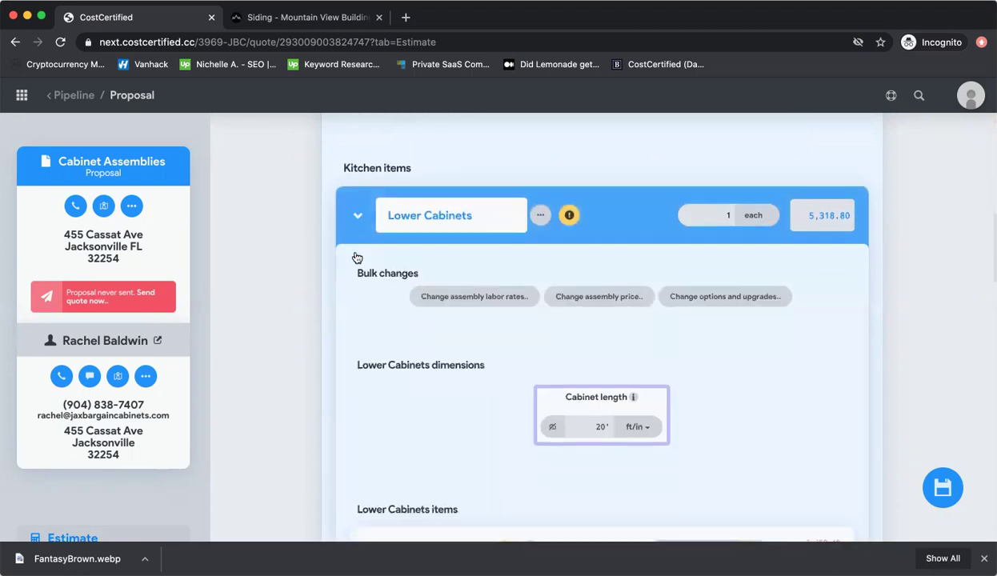
pyautogui.scroll(-2, 356, 257)
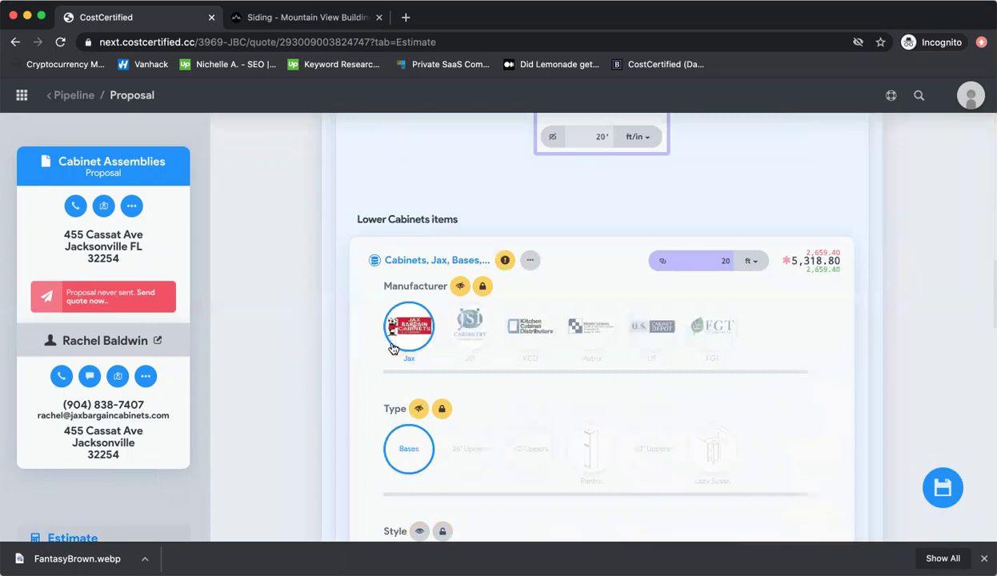
pyautogui.scroll(-2, 634, 358)
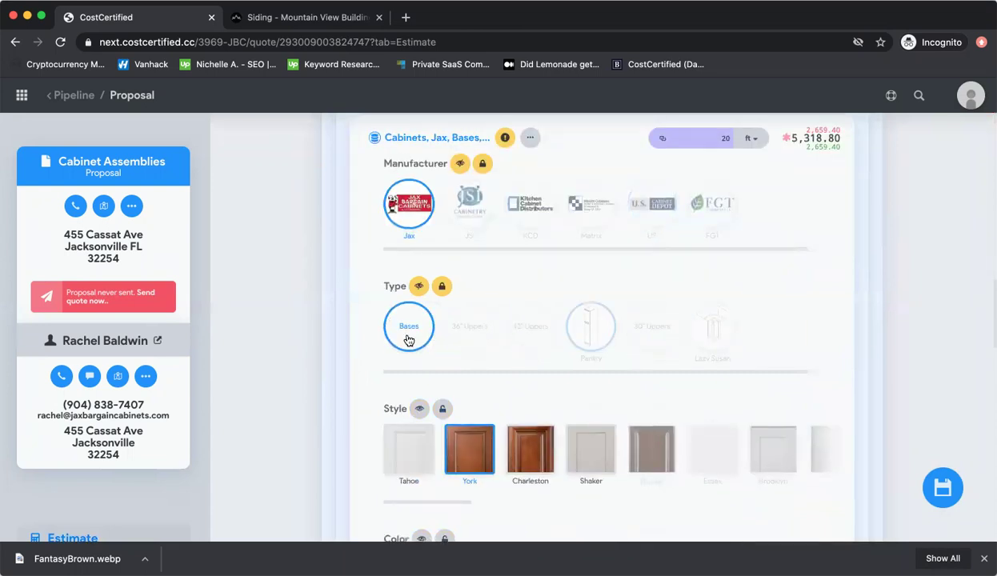
pyautogui.scroll(-2, 623, 355)
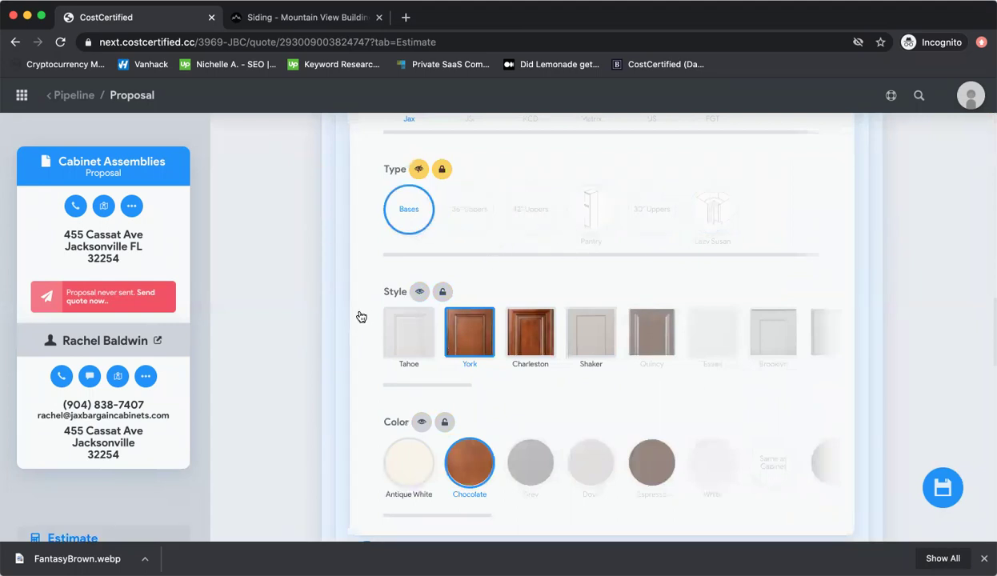
pyautogui.scroll(-1, 535, 332)
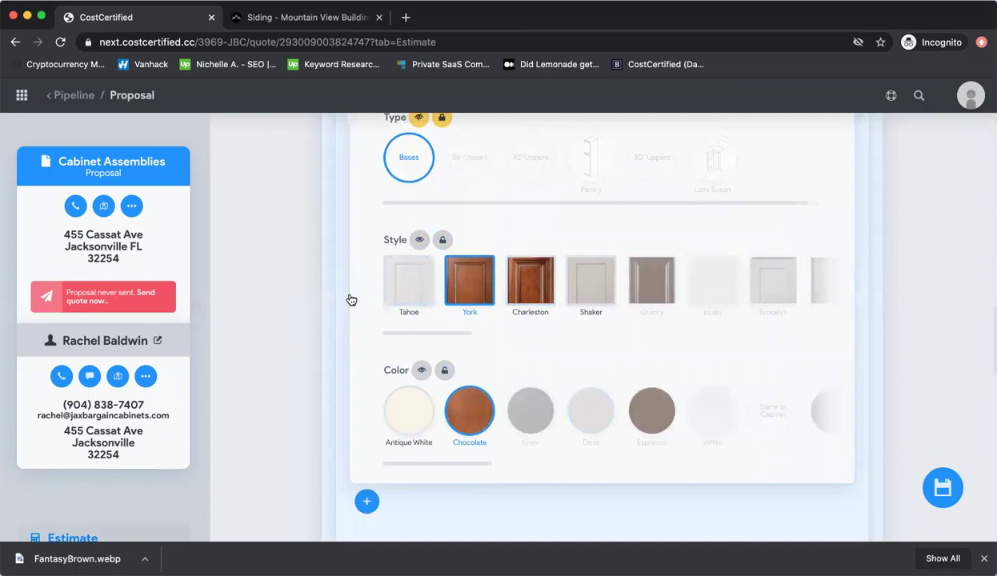
pyautogui.scroll(4, 351, 299)
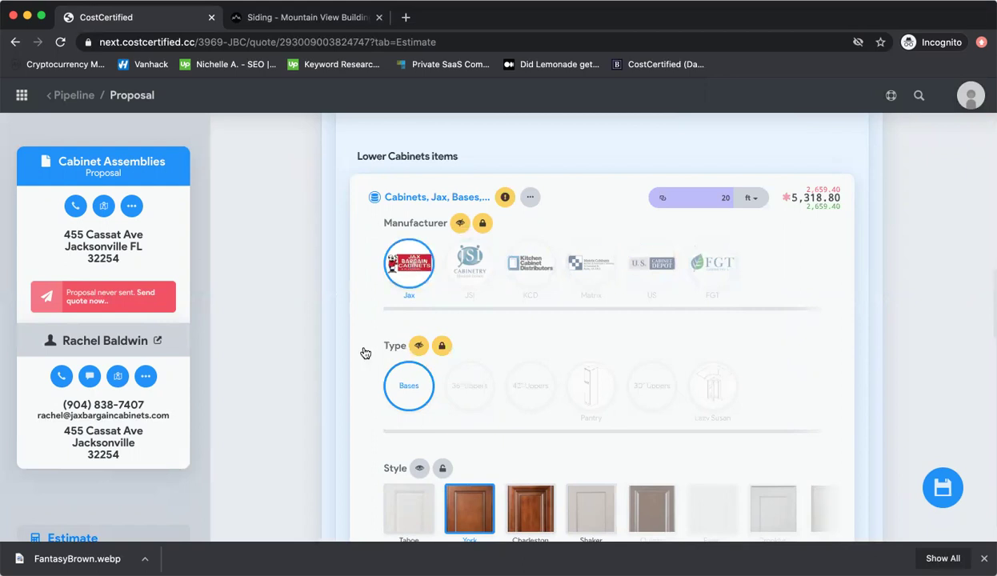
pyautogui.scroll(-2, 364, 353)
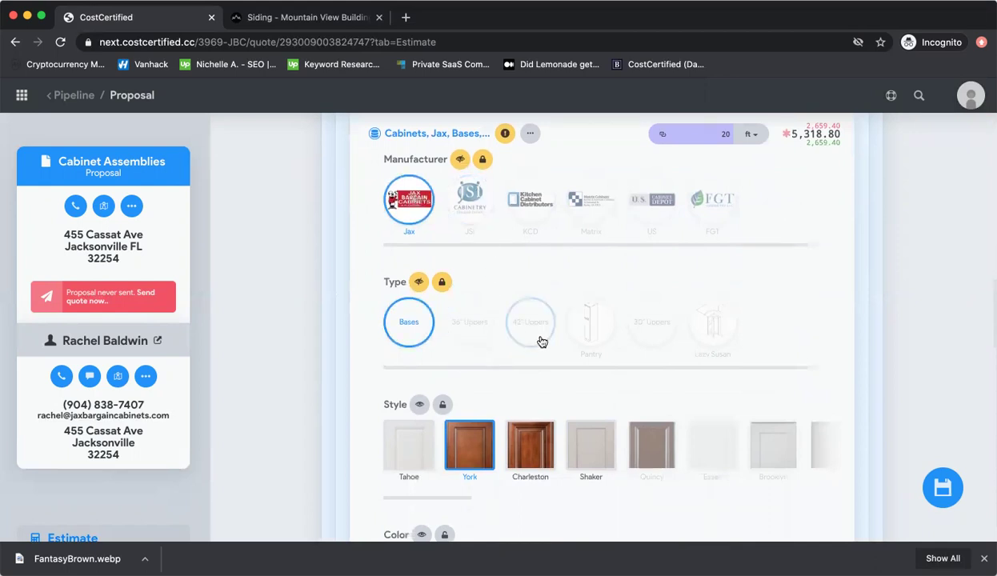
pyautogui.scroll(-4, 363, 229)
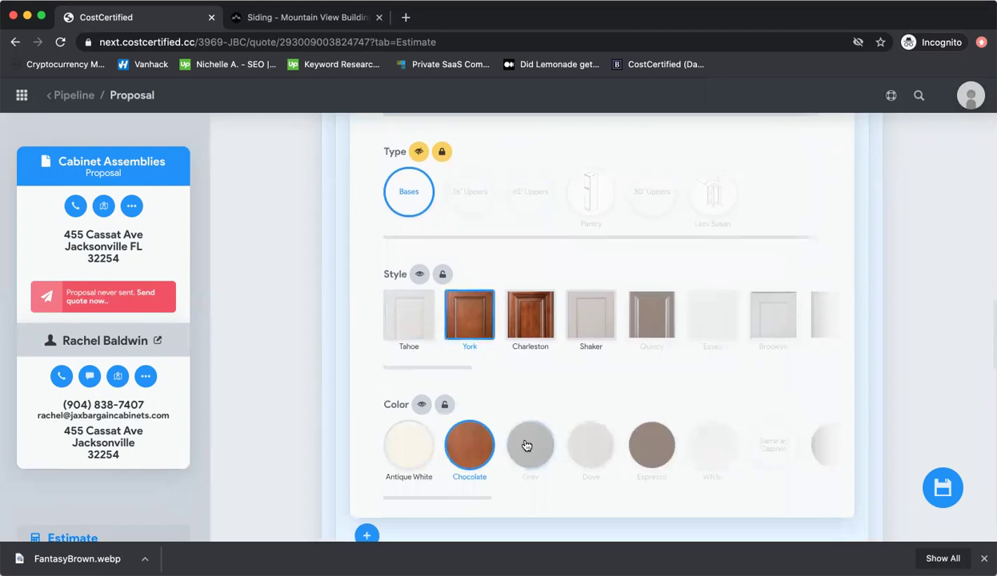
pyautogui.scroll(-3, 525, 445)
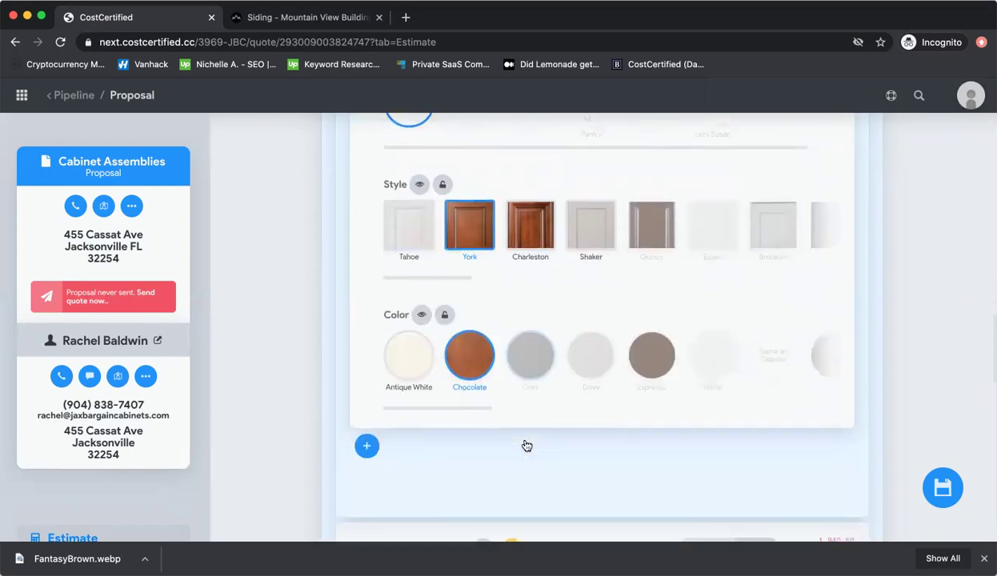
pyautogui.scroll(-4, 526, 446)
pyautogui.scroll(-3, 526, 446)
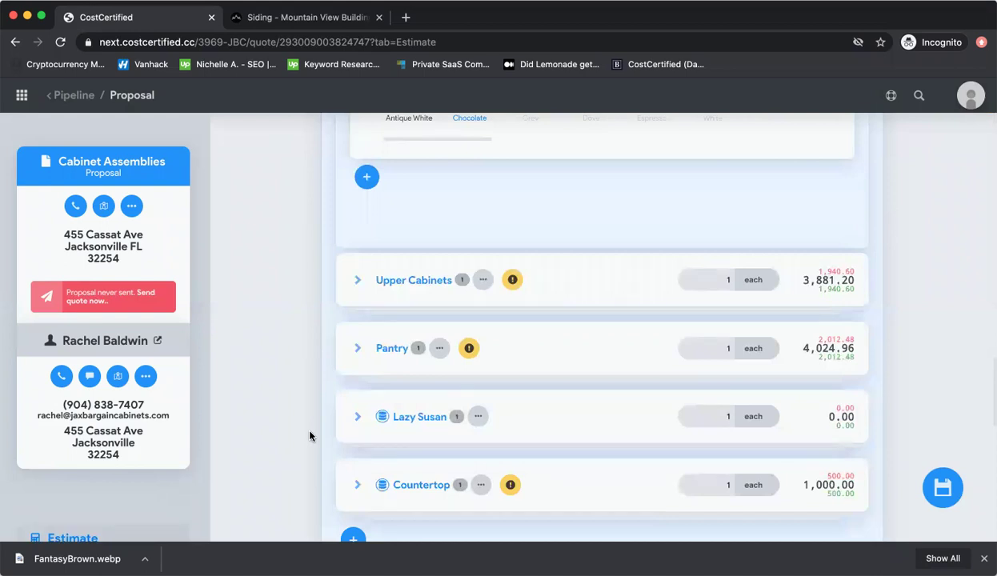
pyautogui.scroll(-1, 310, 436)
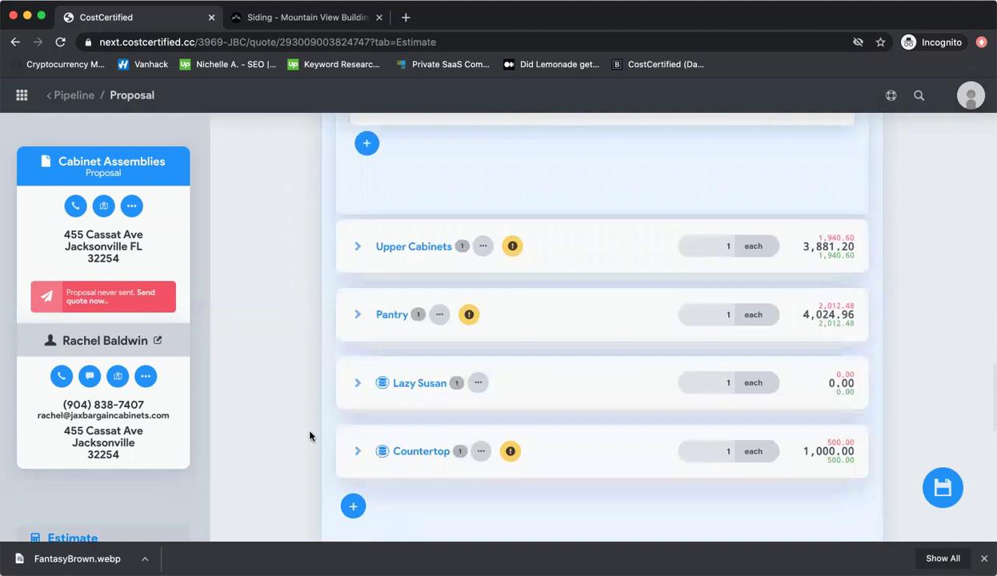